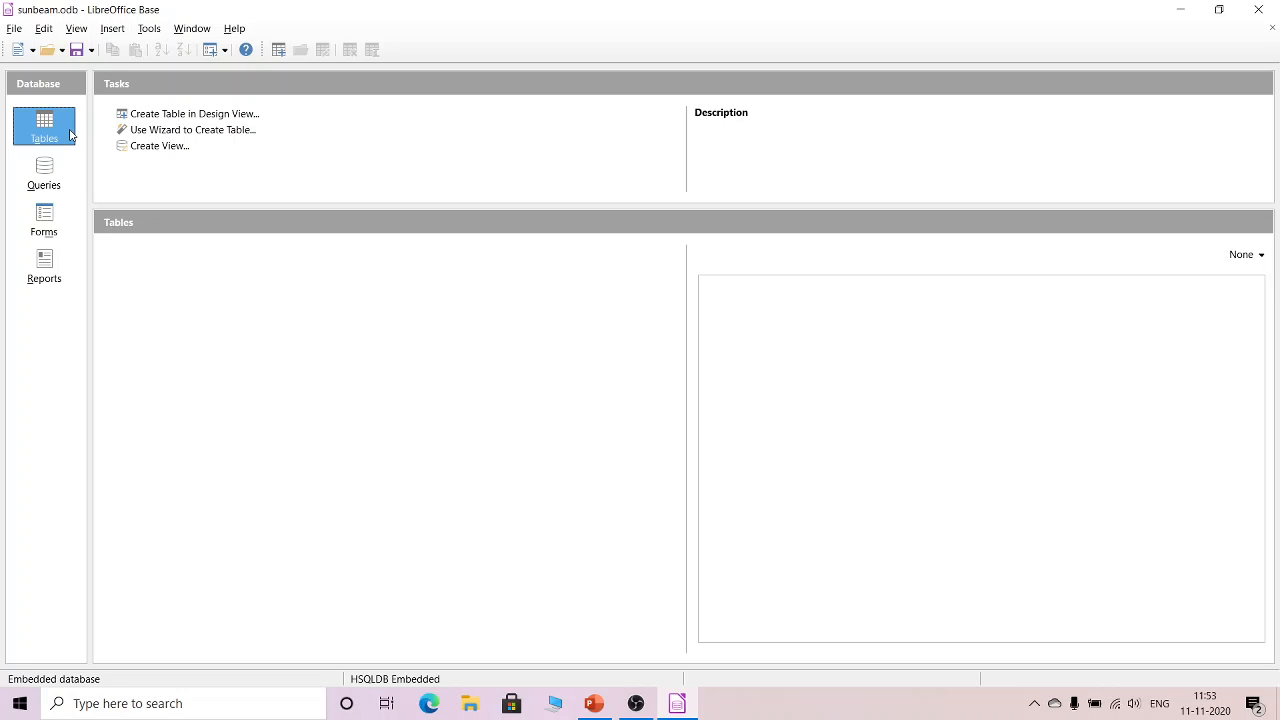
# Look through the creation tasks offered for queries, forms and reports, and return to the database's tables.
pyautogui.click(52, 181)
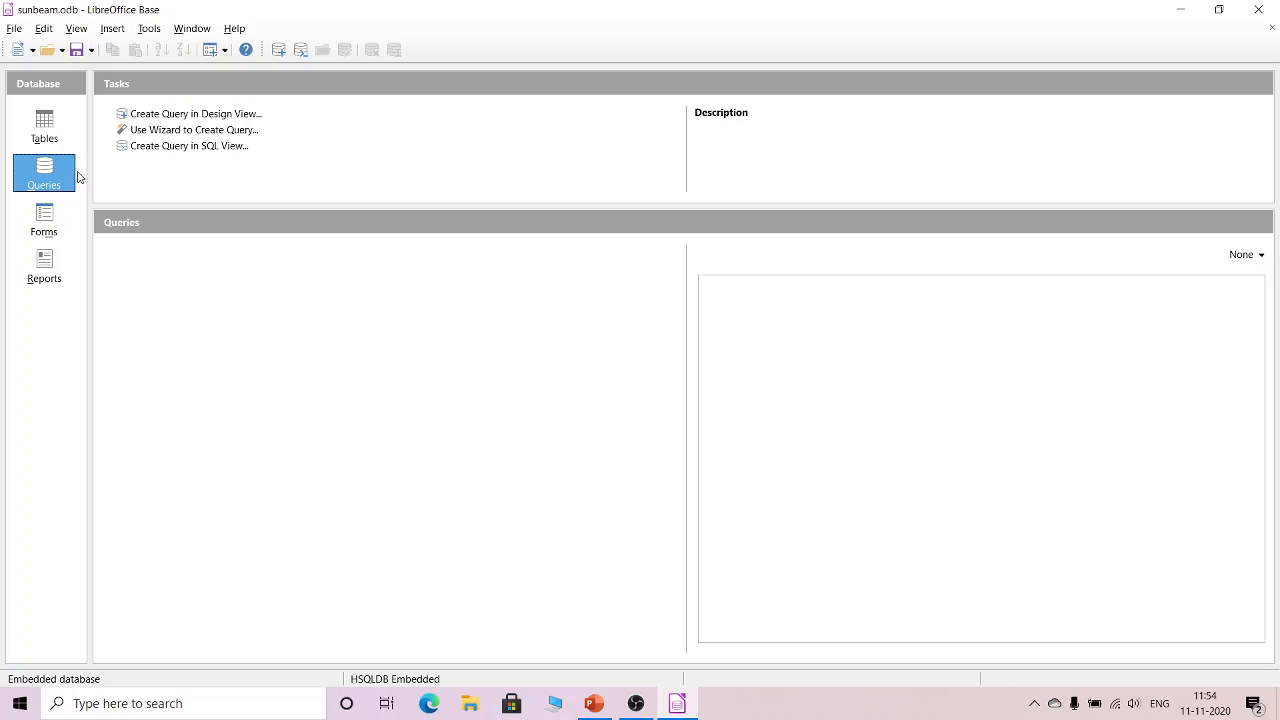
pyautogui.click(57, 230)
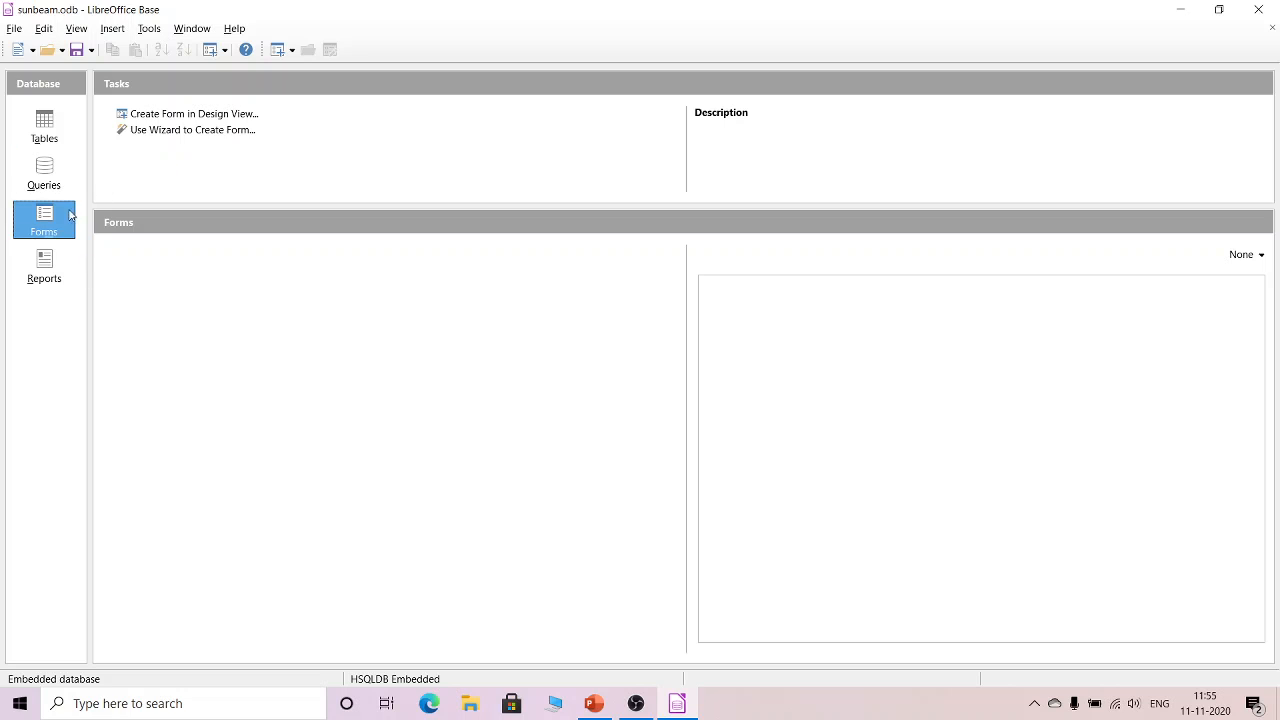
pyautogui.click(57, 138)
pyautogui.click(60, 270)
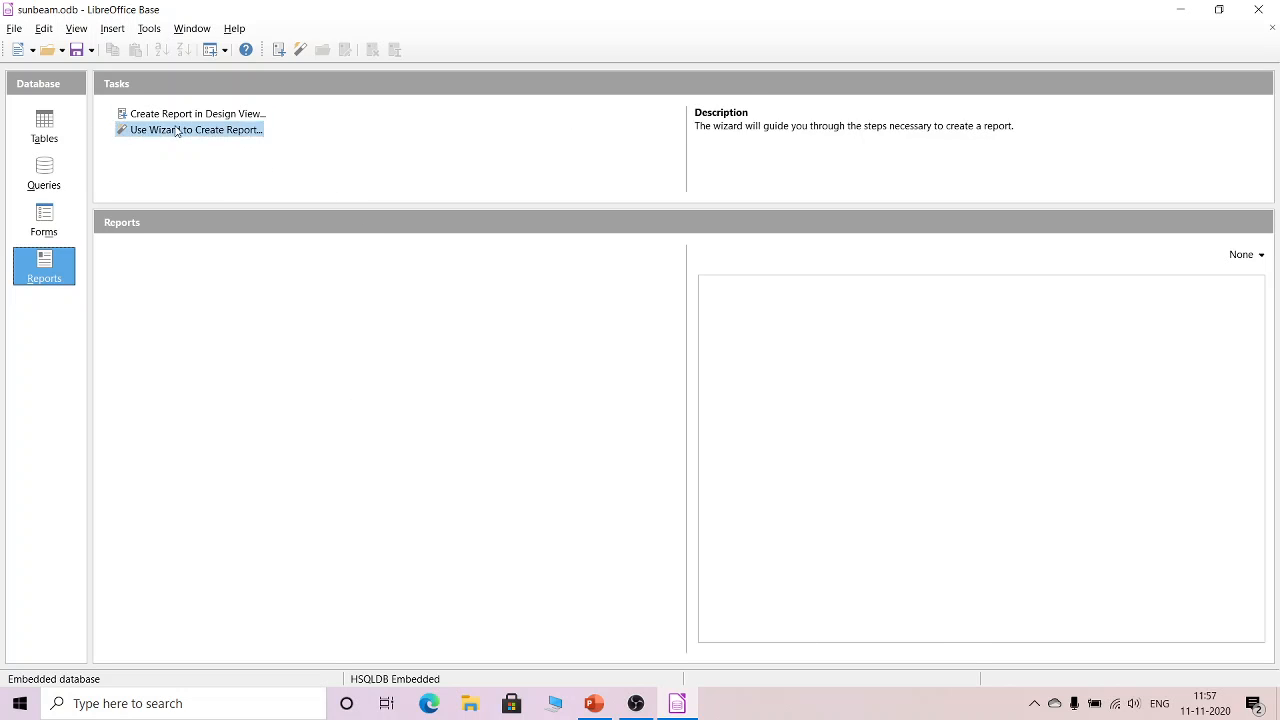
pyautogui.click(50, 133)
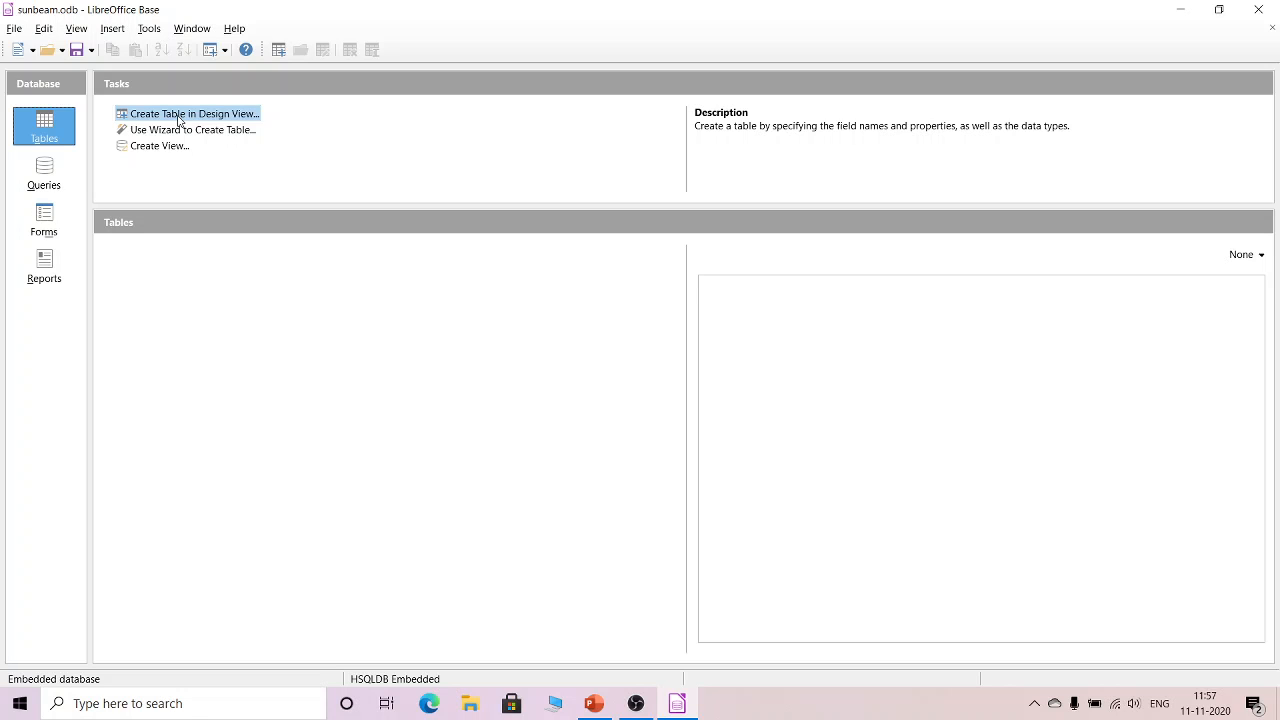
# Start a new table in Design View and widen the Field Name and Field Type columns.
pyautogui.click(194, 116)
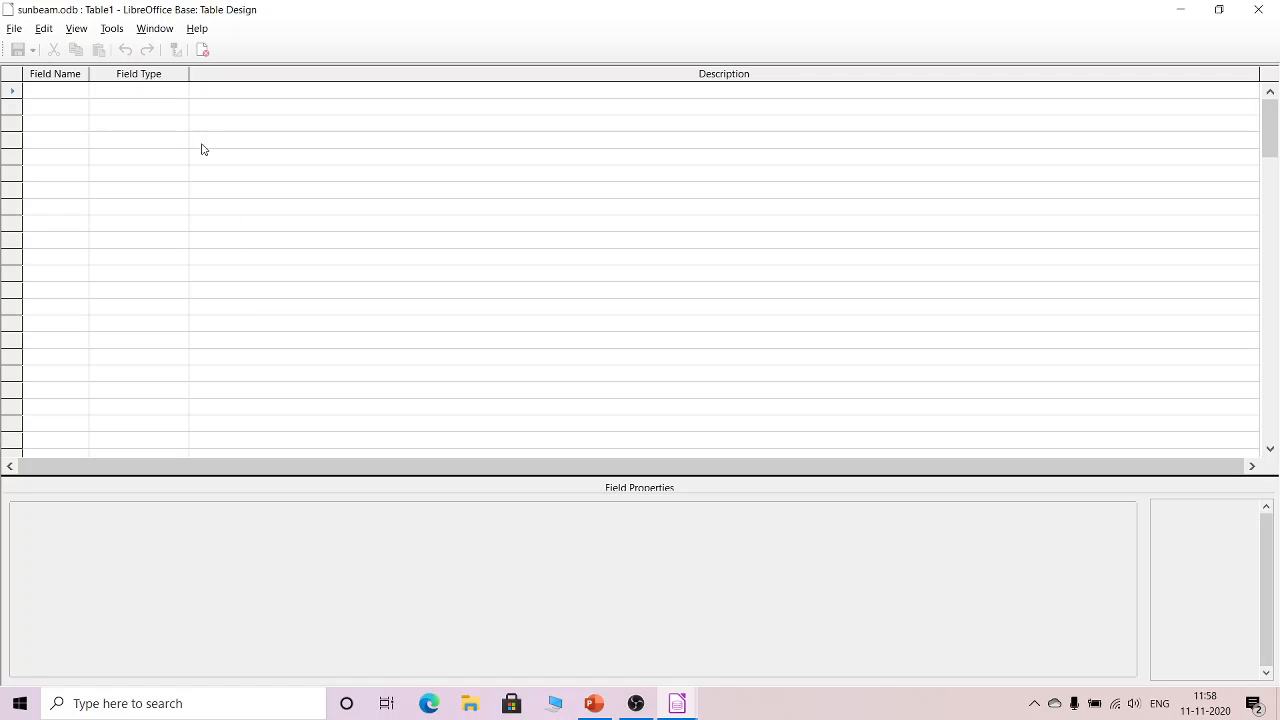
pyautogui.moveTo(89, 74); pyautogui.dragTo(188, 75)
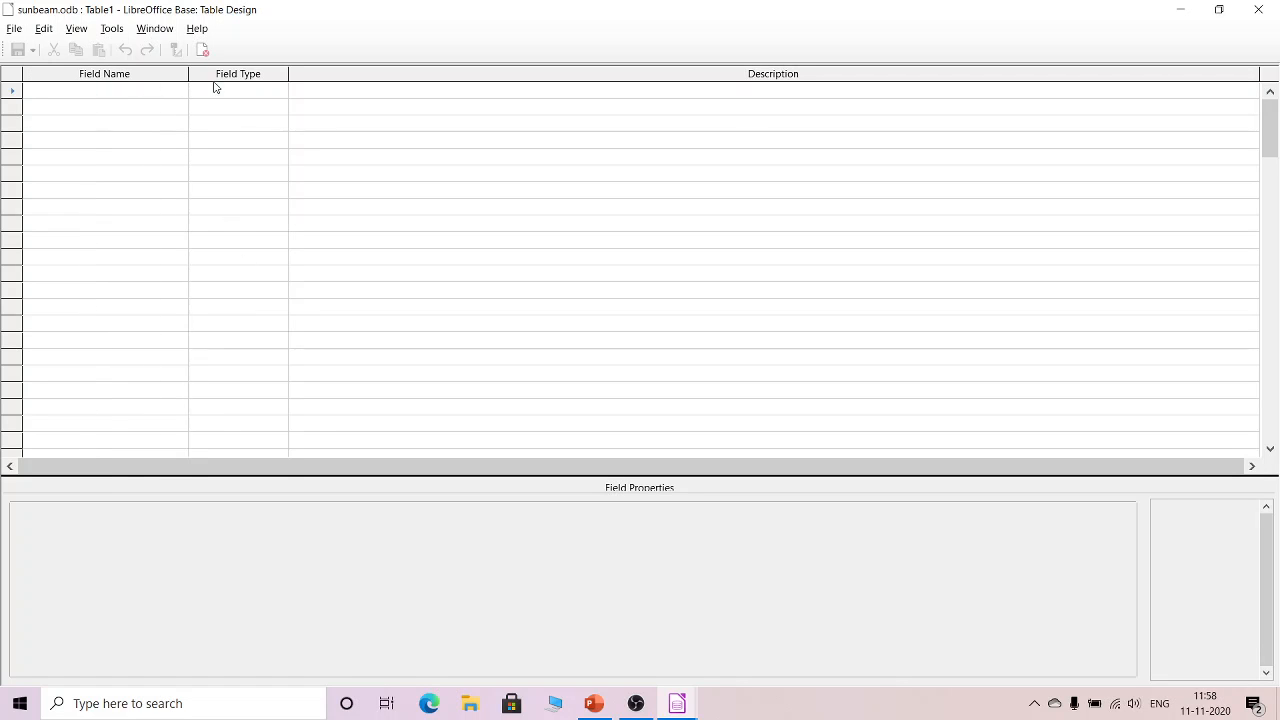
pyautogui.click(287, 76)
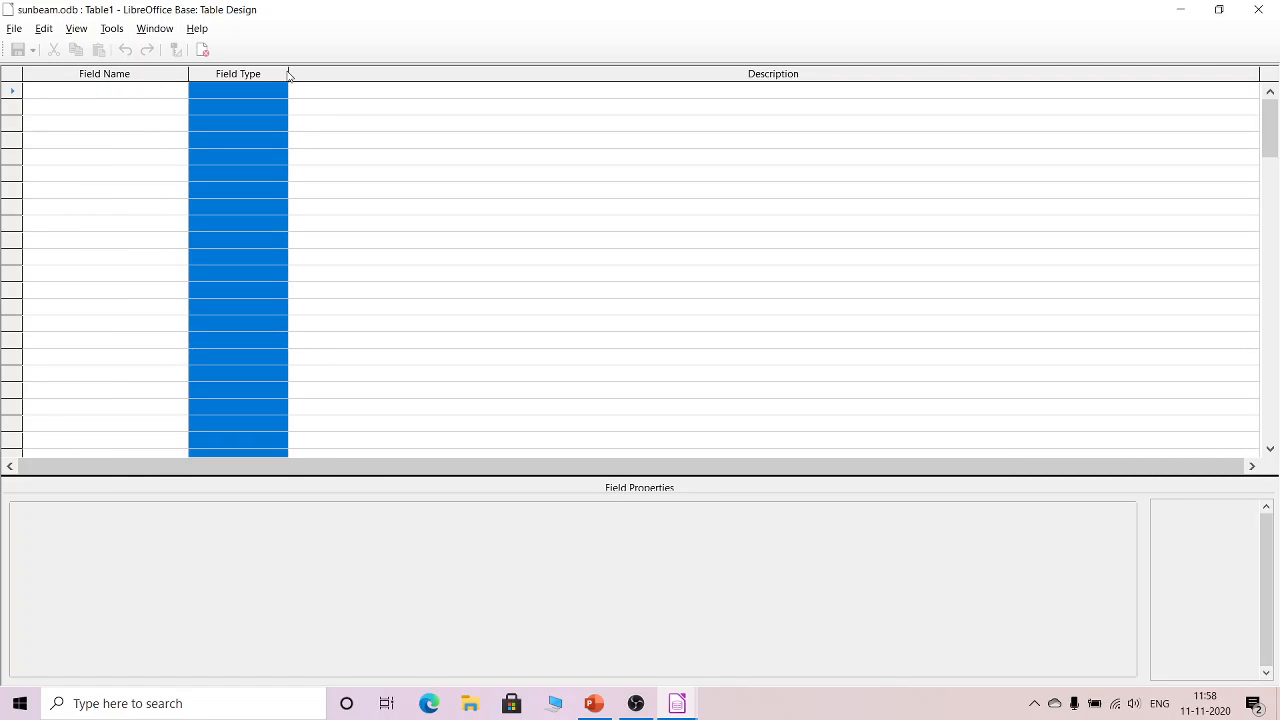
pyautogui.moveTo(288, 74); pyautogui.dragTo(549, 78)
pyautogui.click(337, 128)
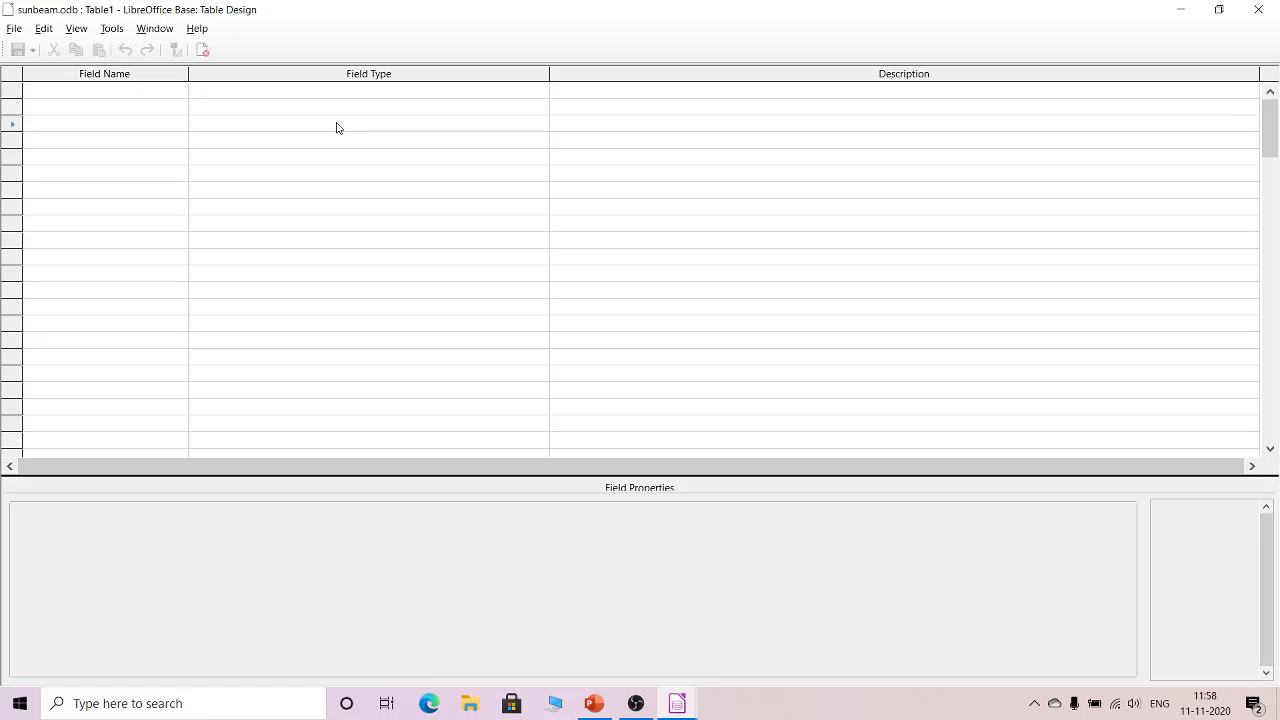
pyautogui.click(110, 76)
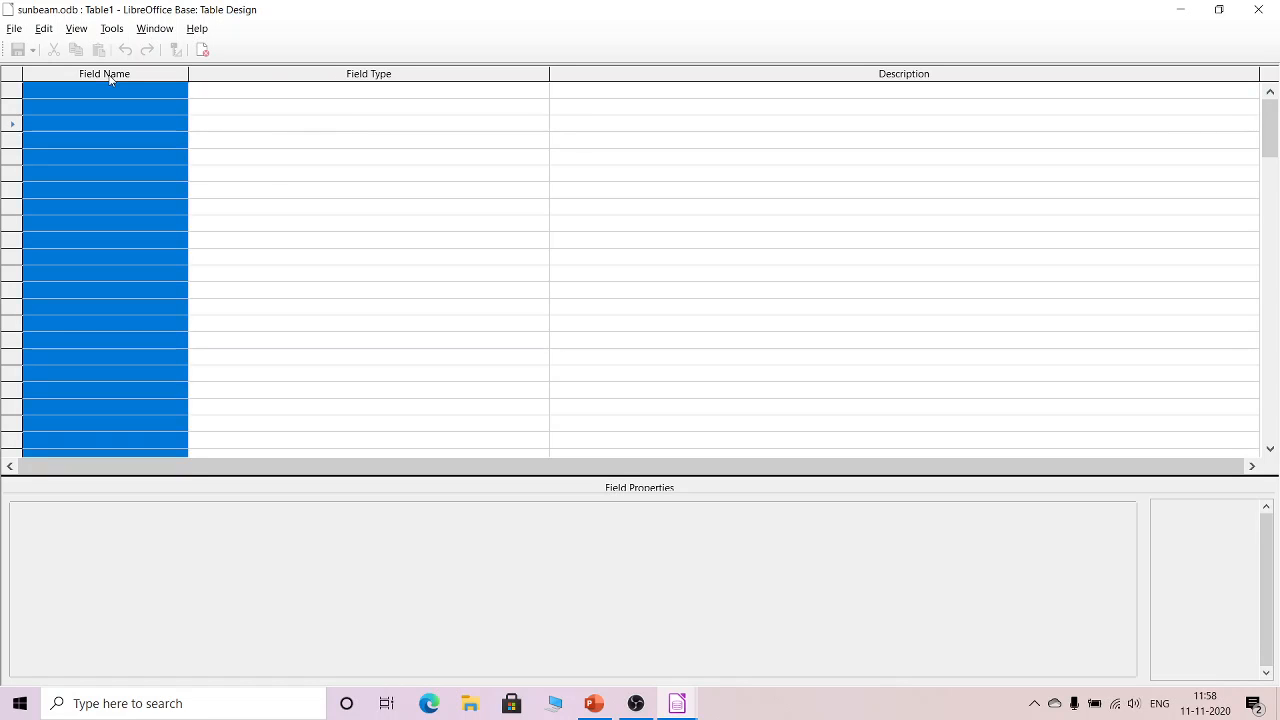
pyautogui.click(382, 80)
pyautogui.click(383, 88)
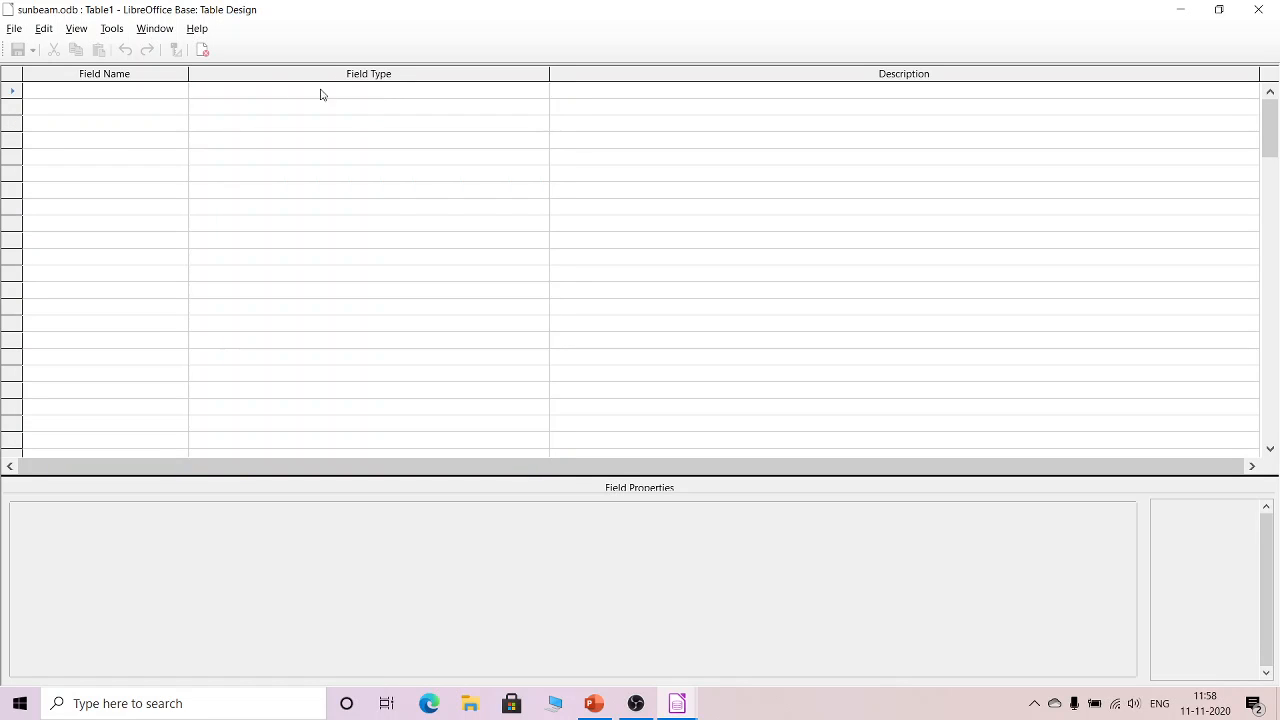
# Add a first field named ID with the field type Number [ NUMERIC ].
pyautogui.click(161, 92)
pyautogui.write('ID')
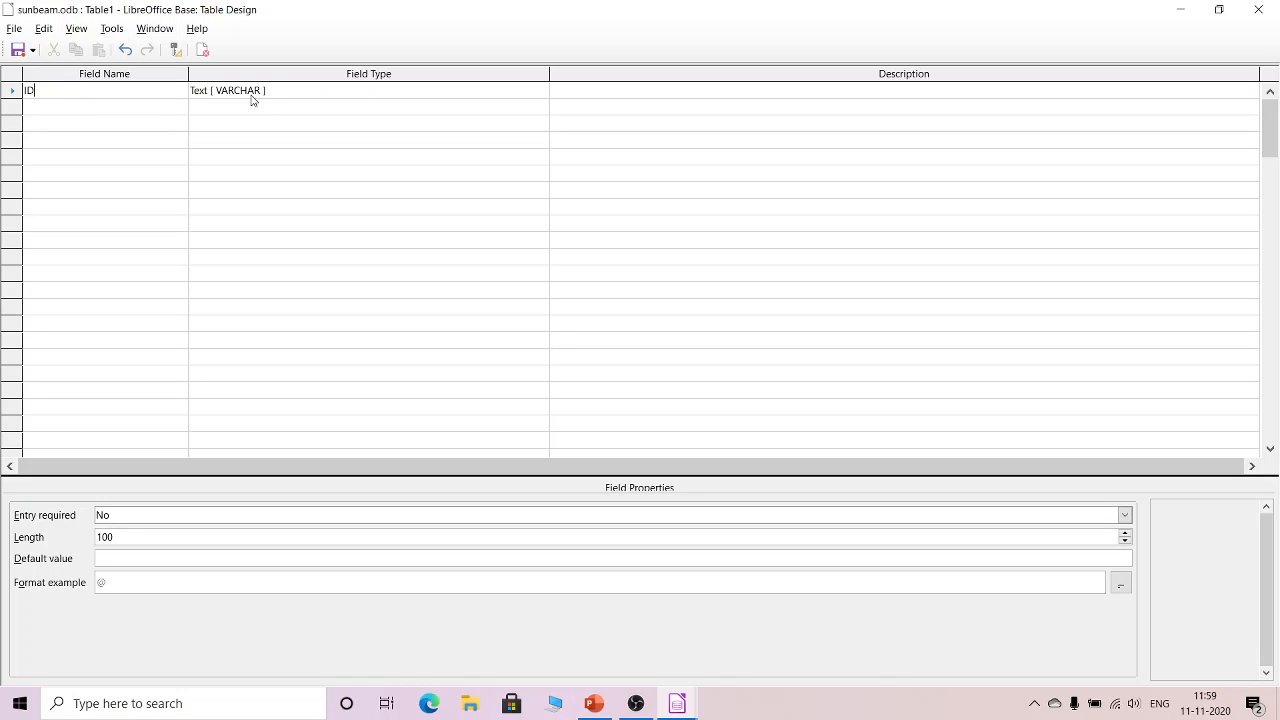
pyautogui.click(544, 92)
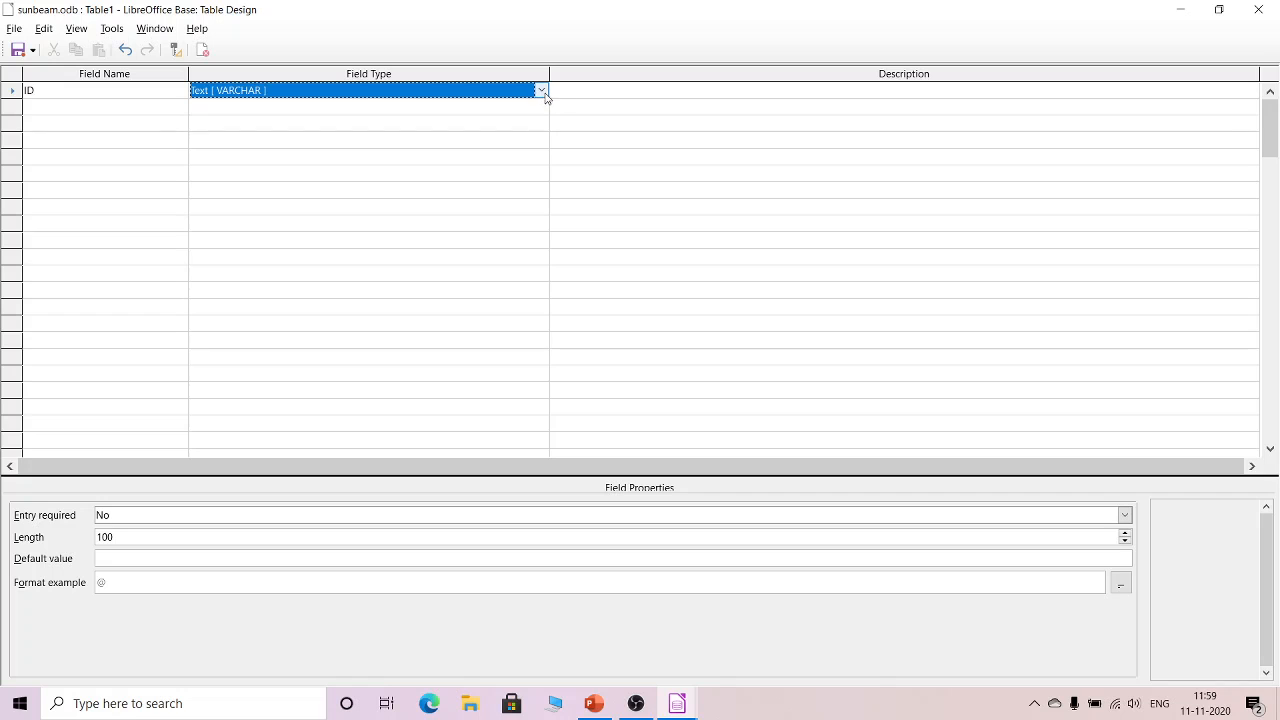
pyautogui.click(541, 91)
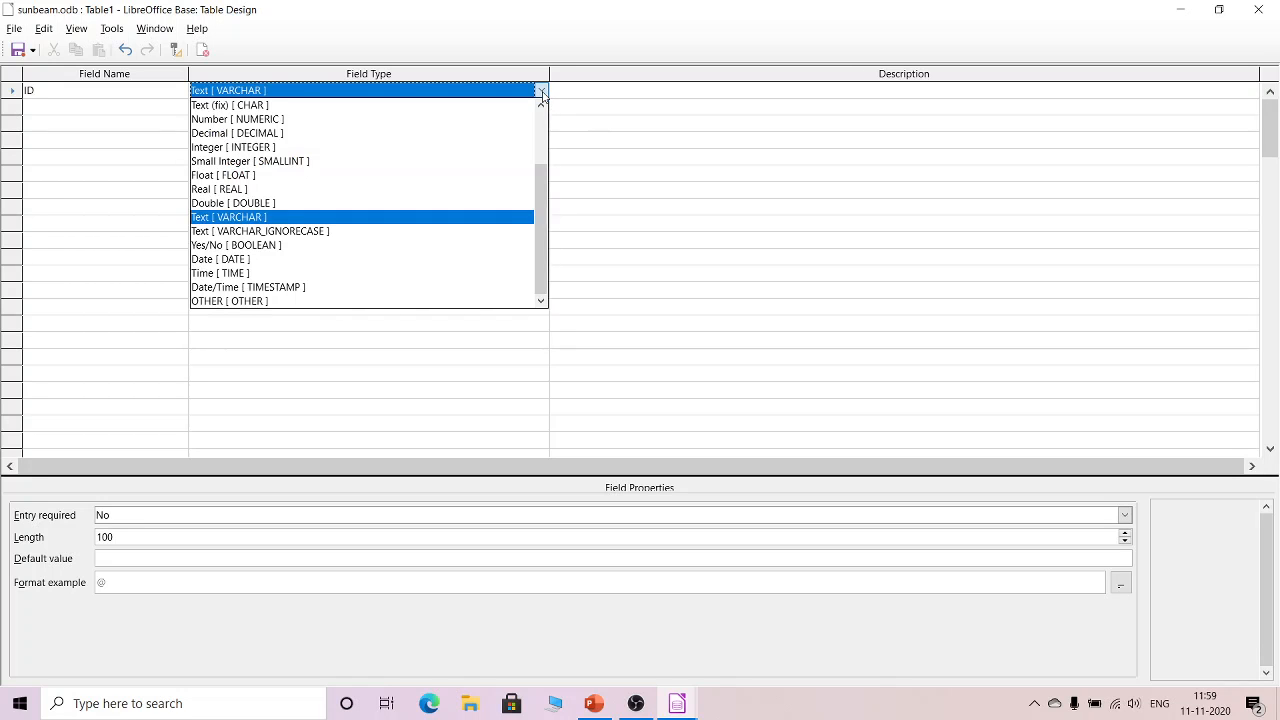
pyautogui.click(325, 121)
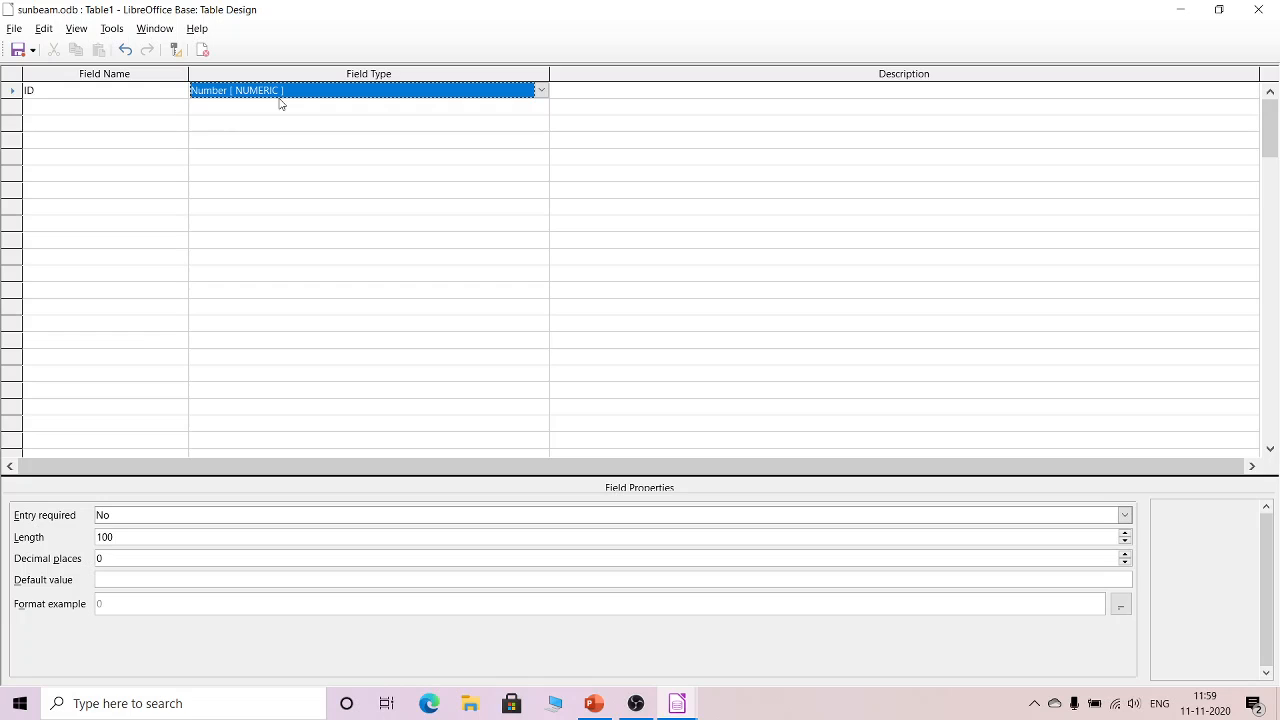
# Add a second field named RollNo with the field type Number [ NUMERIC ].
pyautogui.click(77, 105)
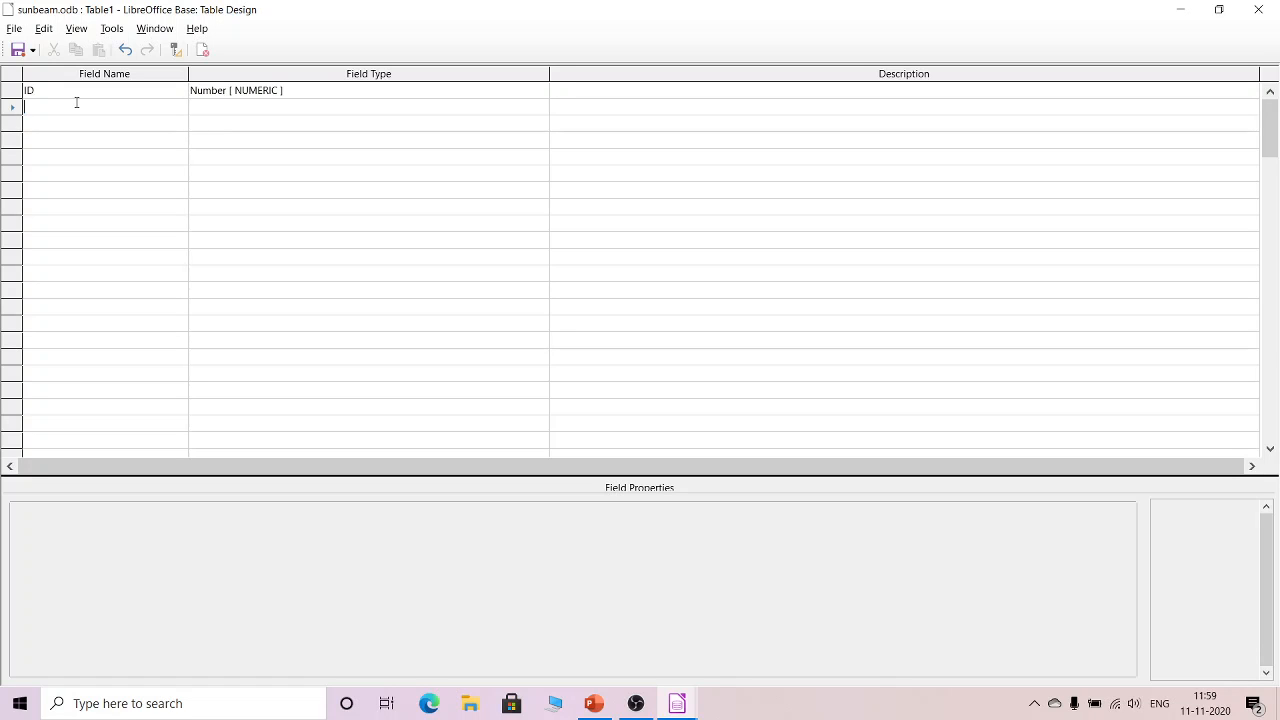
pyautogui.write('Rol')
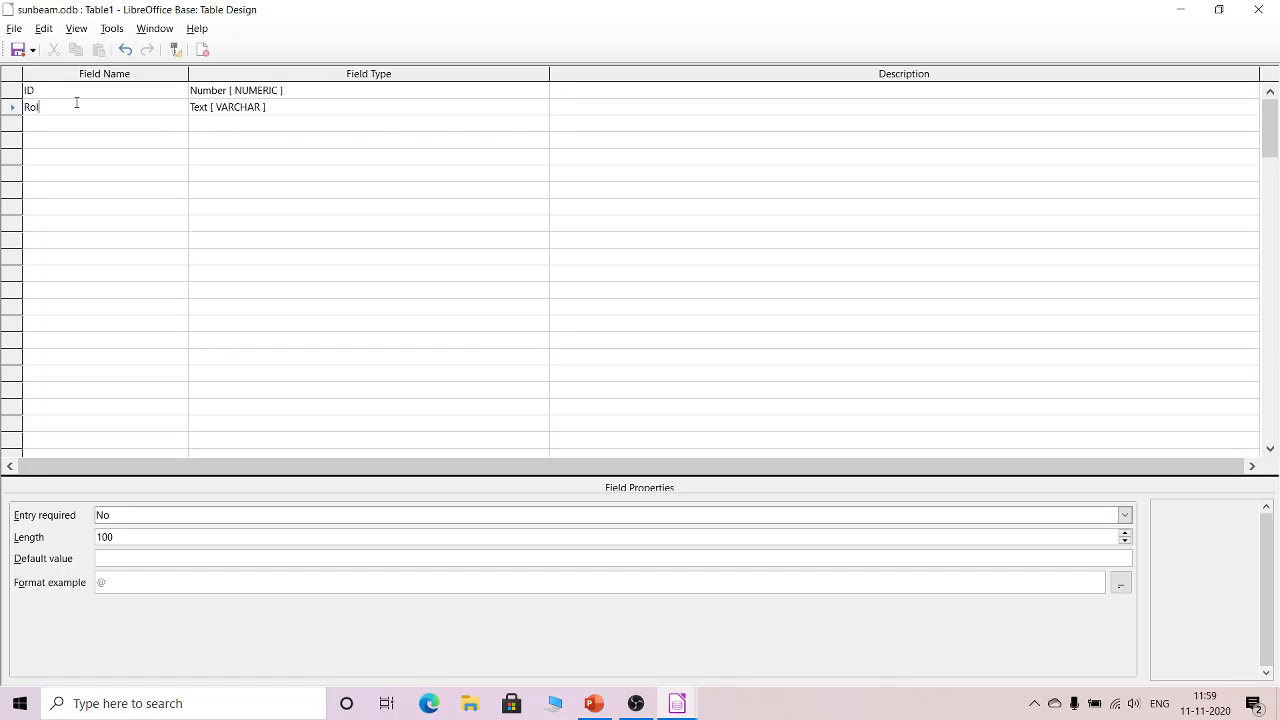
pyautogui.write('lnO')
pyautogui.press('BackSpace')
pyautogui.press('BackSpace')
pyautogui.write('nO')
pyautogui.press('BackSpace')
pyautogui.press('BackSpace')
pyautogui.write('No')
pyautogui.click(282, 113)
pyautogui.click(538, 108)
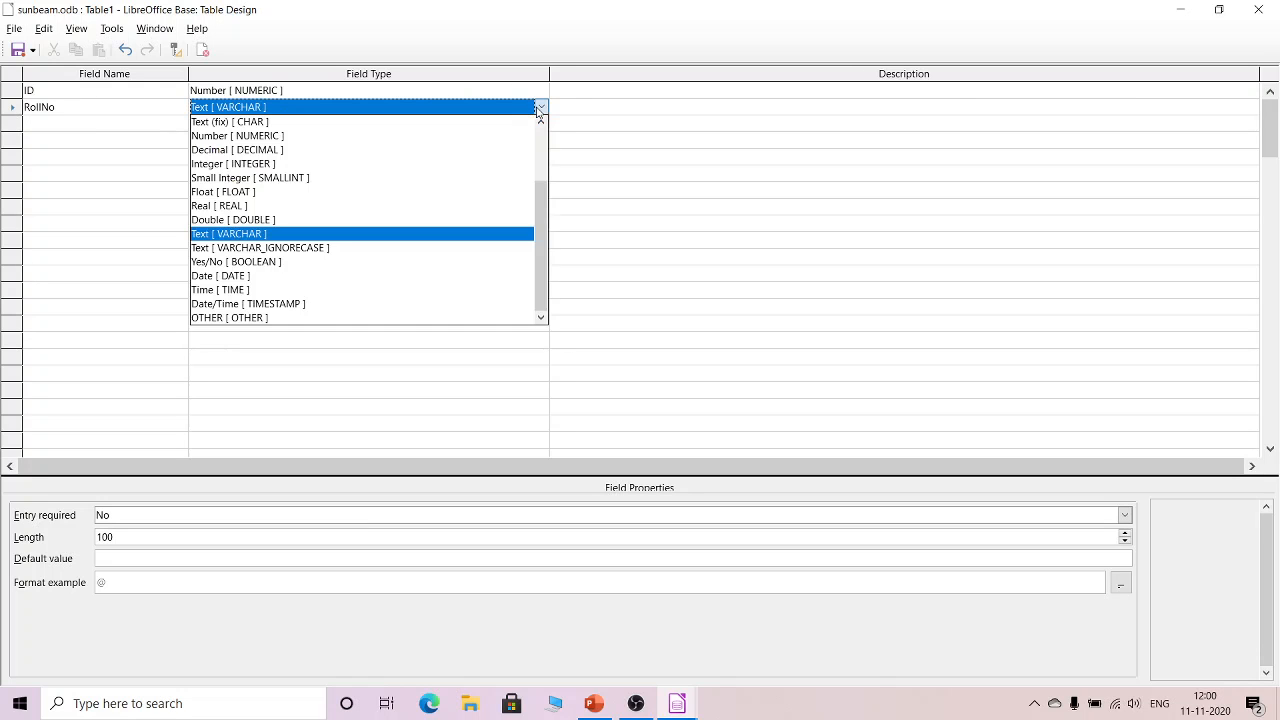
pyautogui.click(357, 138)
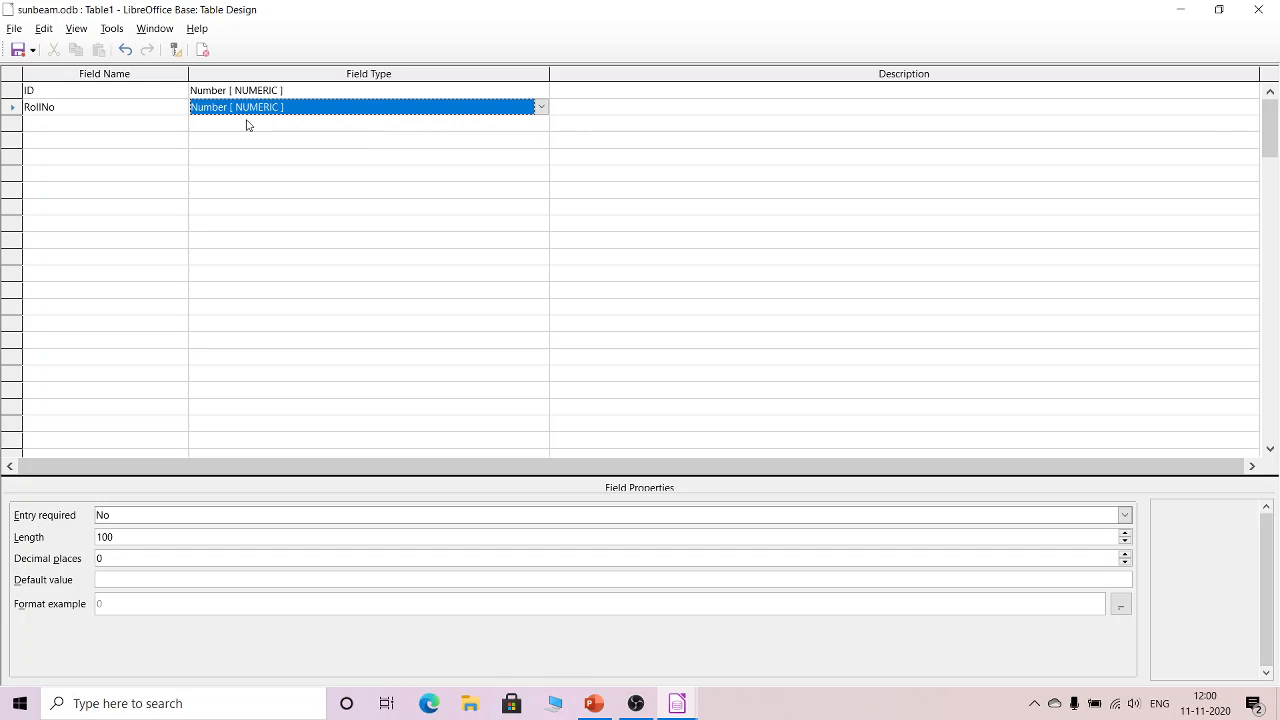
# Add a third field named Student_Name with the field type Text [ VARCHAR ].
pyautogui.click(152, 124)
pyautogui.write('S')
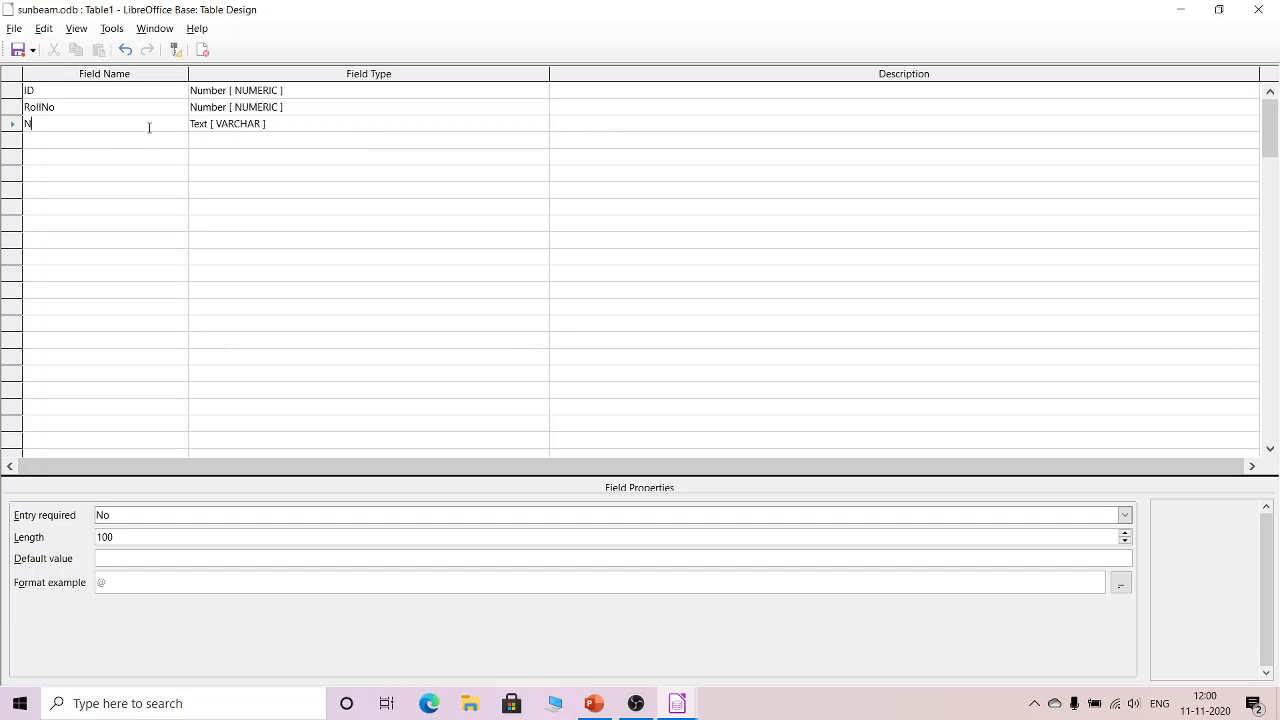
pyautogui.press('BackSpace')
pyautogui.write('Student_Name')
pyautogui.click(291, 128)
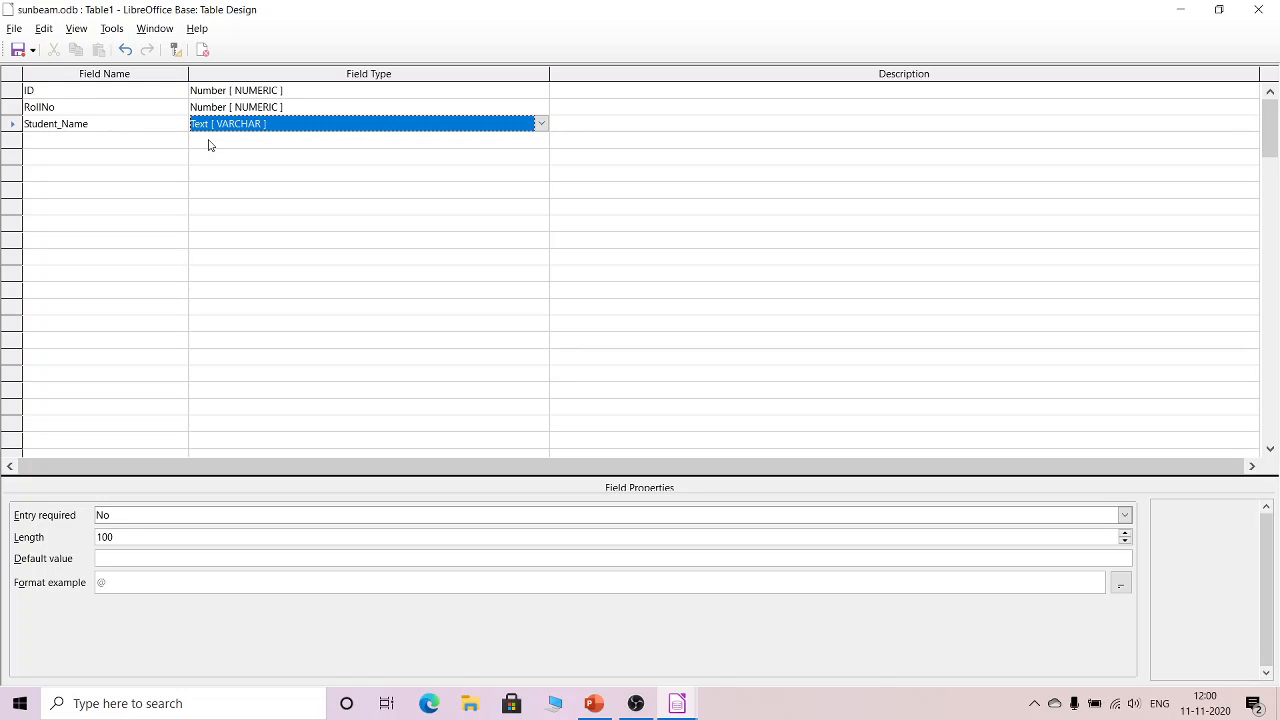
# Add the fields Class and Section below Student_Name, both with the field type Text [ VARCHAR ].
pyautogui.click(160, 140)
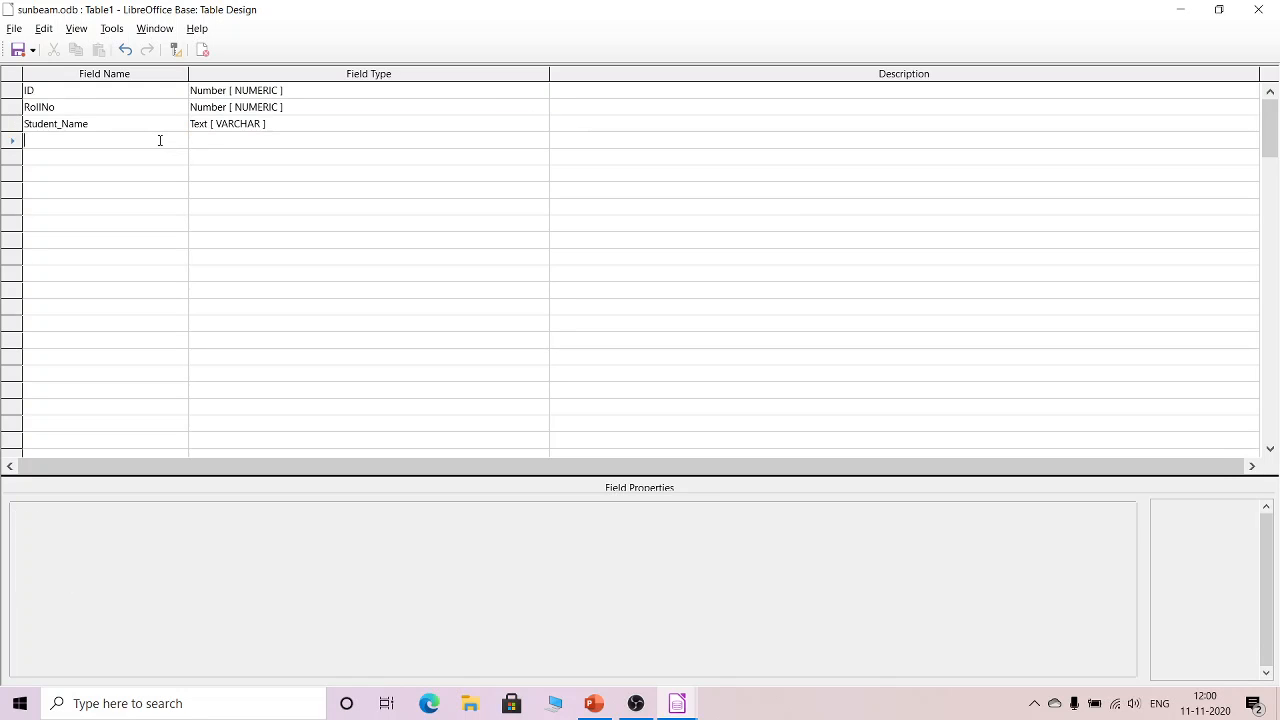
pyautogui.write('Class')
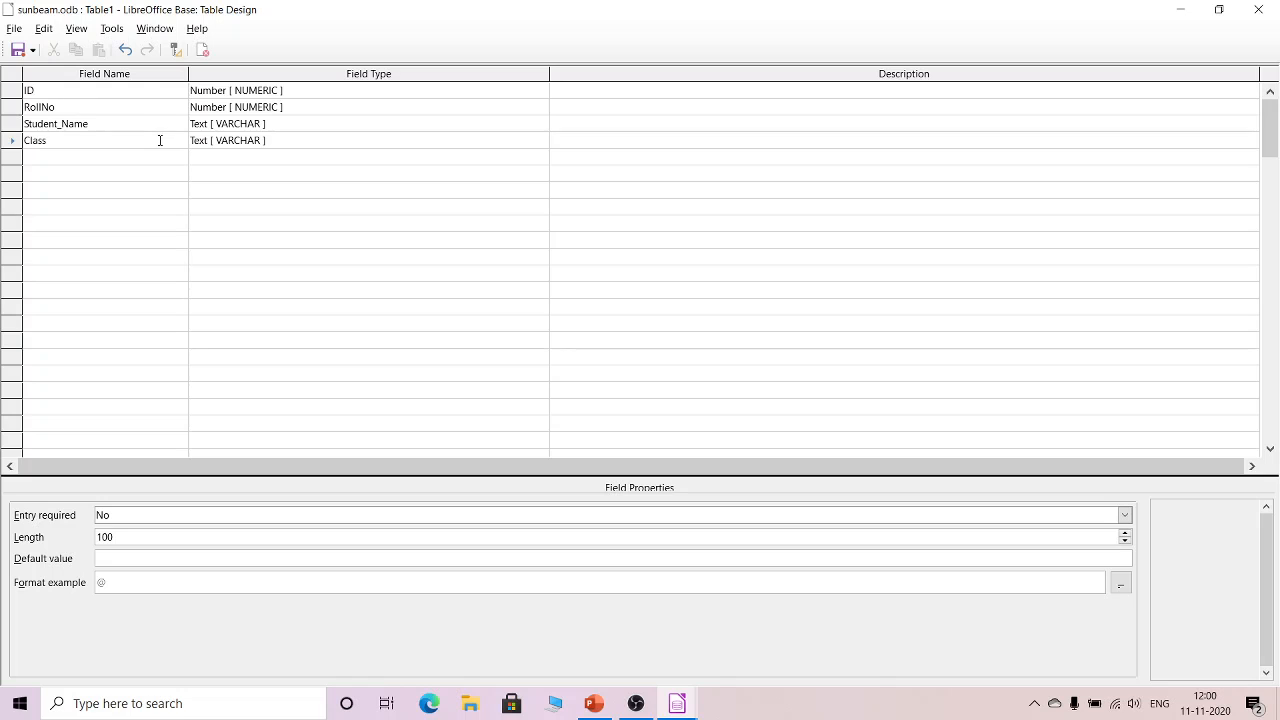
pyautogui.click(271, 141)
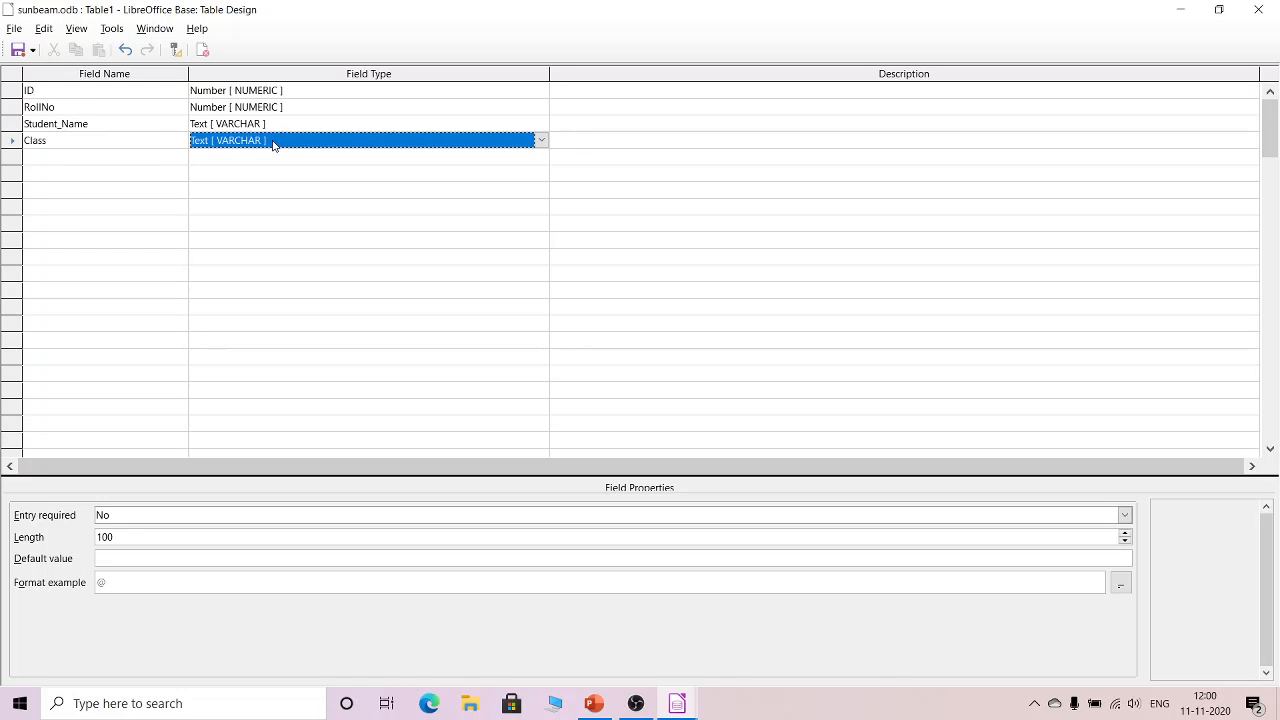
pyautogui.click(142, 161)
pyautogui.write('Section')
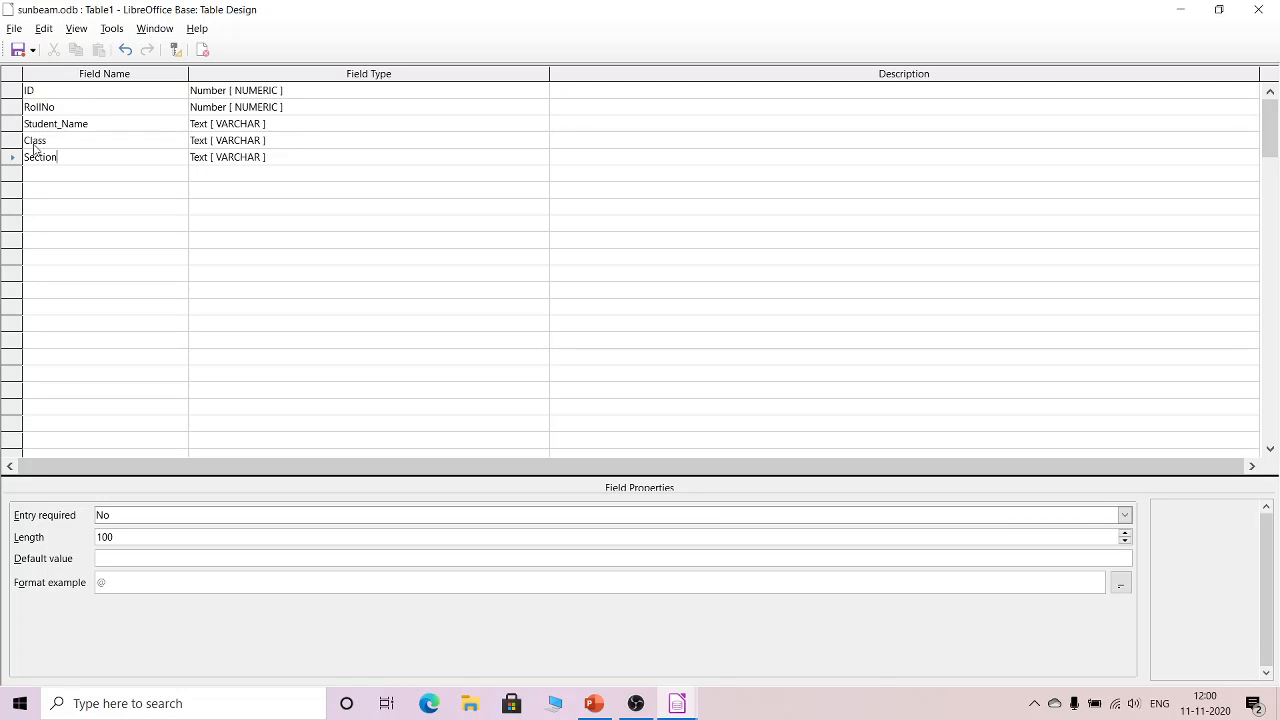
pyautogui.click(84, 158)
# Make the ID field the primary key and close the table design, saving the table as student.
pyautogui.rightClick(15, 94)
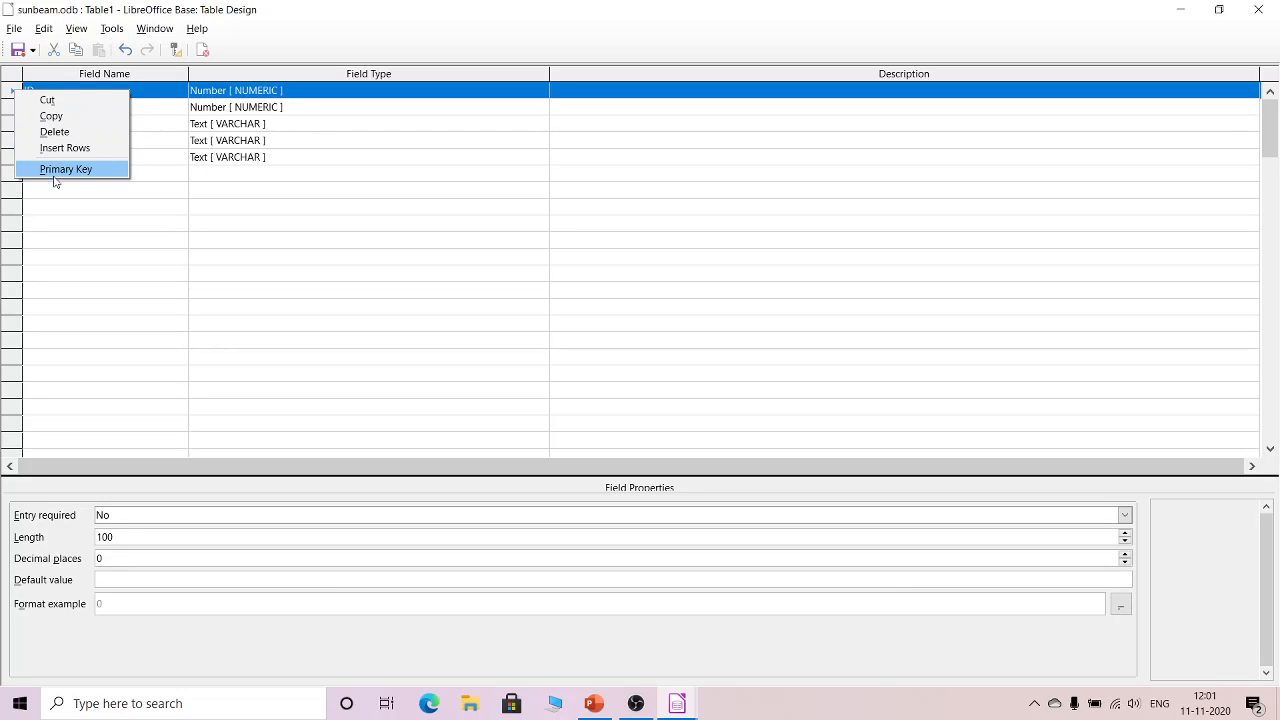
pyautogui.click(61, 169)
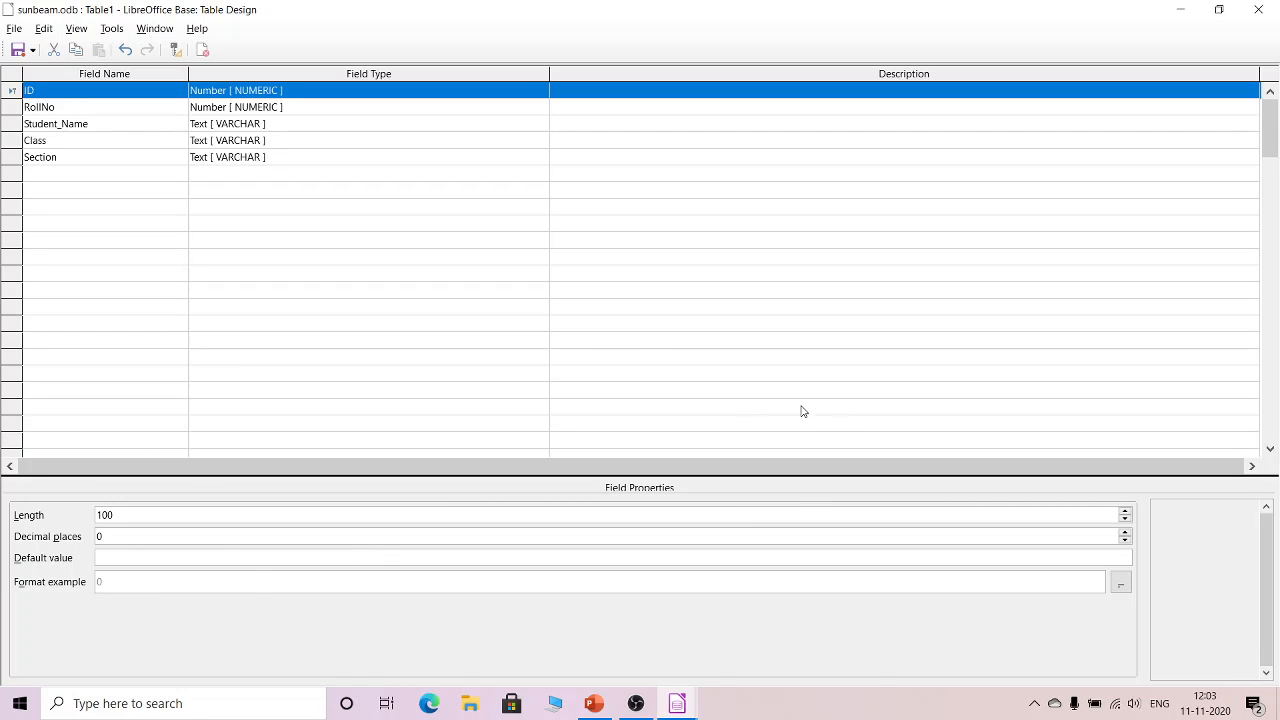
pyautogui.click(1259, 10)
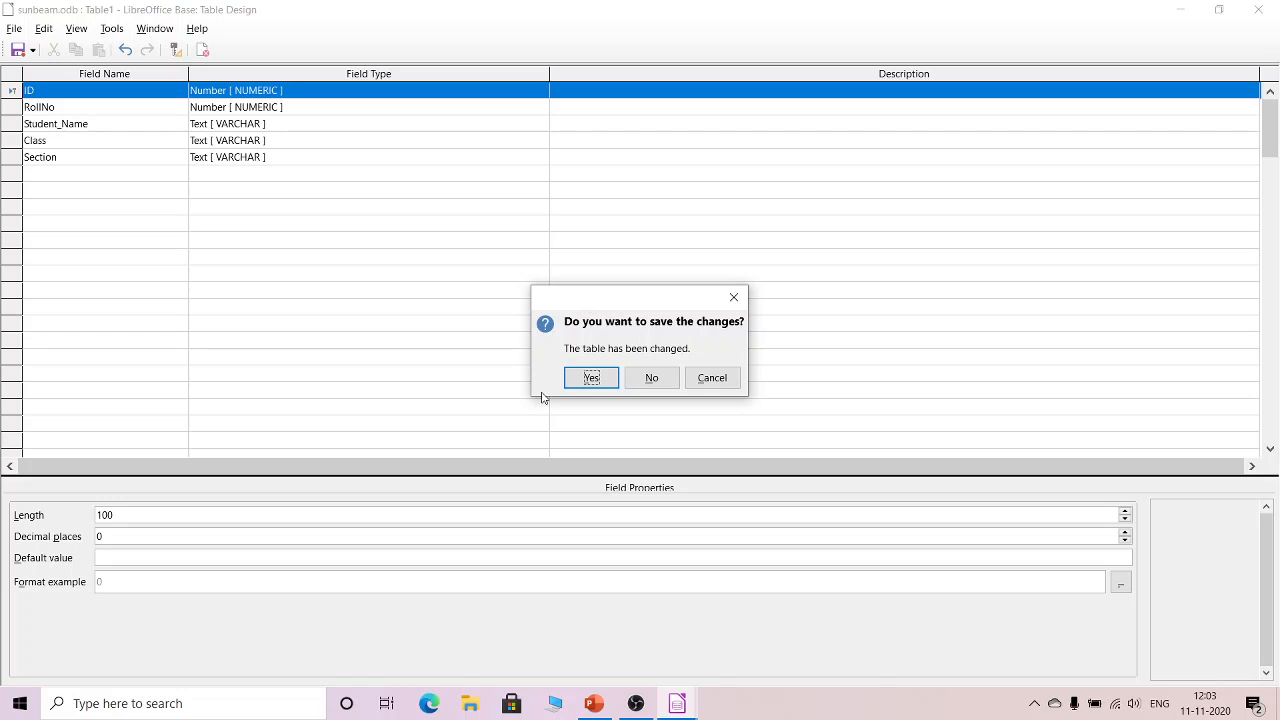
pyautogui.click(606, 381)
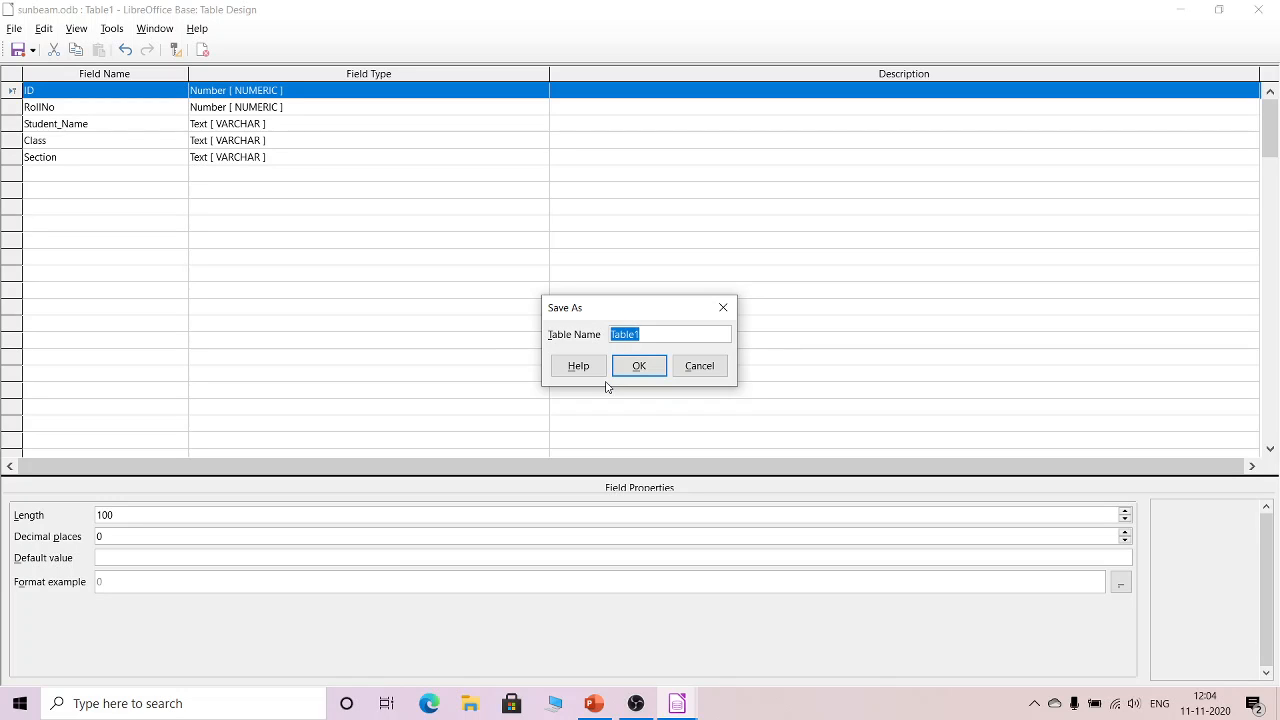
pyautogui.write('student')
pyautogui.click(645, 366)
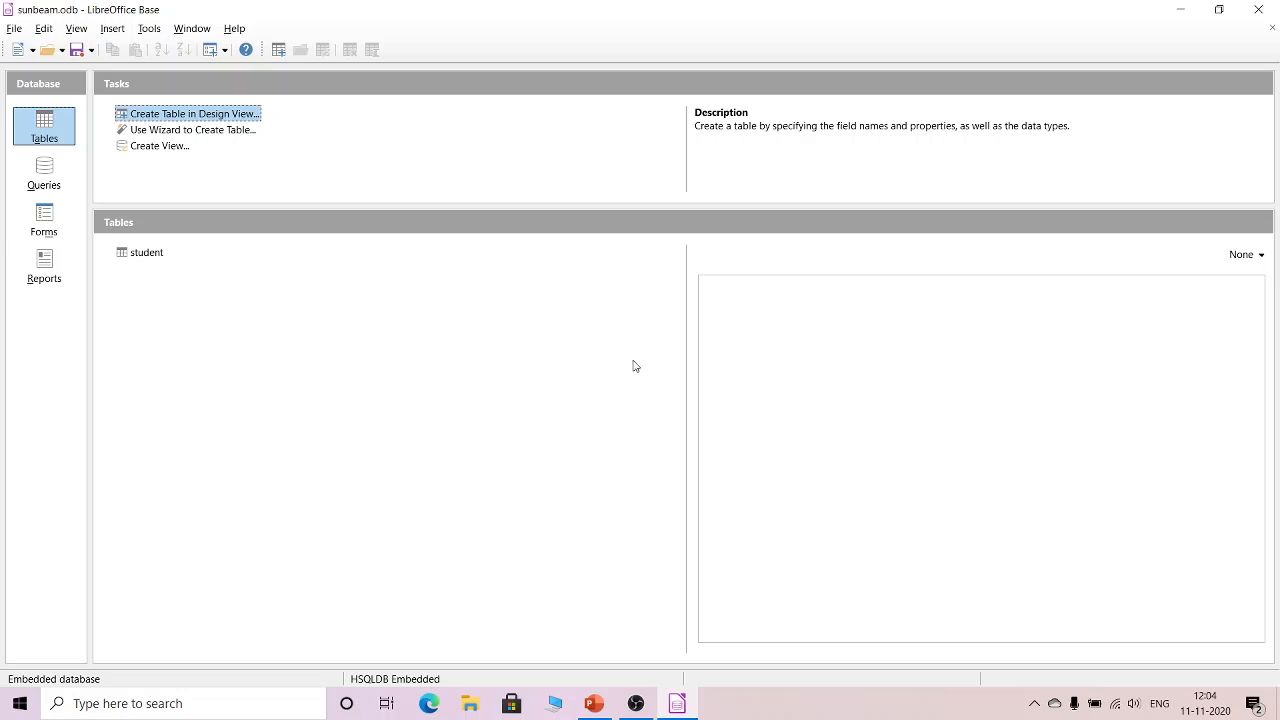
# Open the student table for data entry.
pyautogui.click(153, 258)
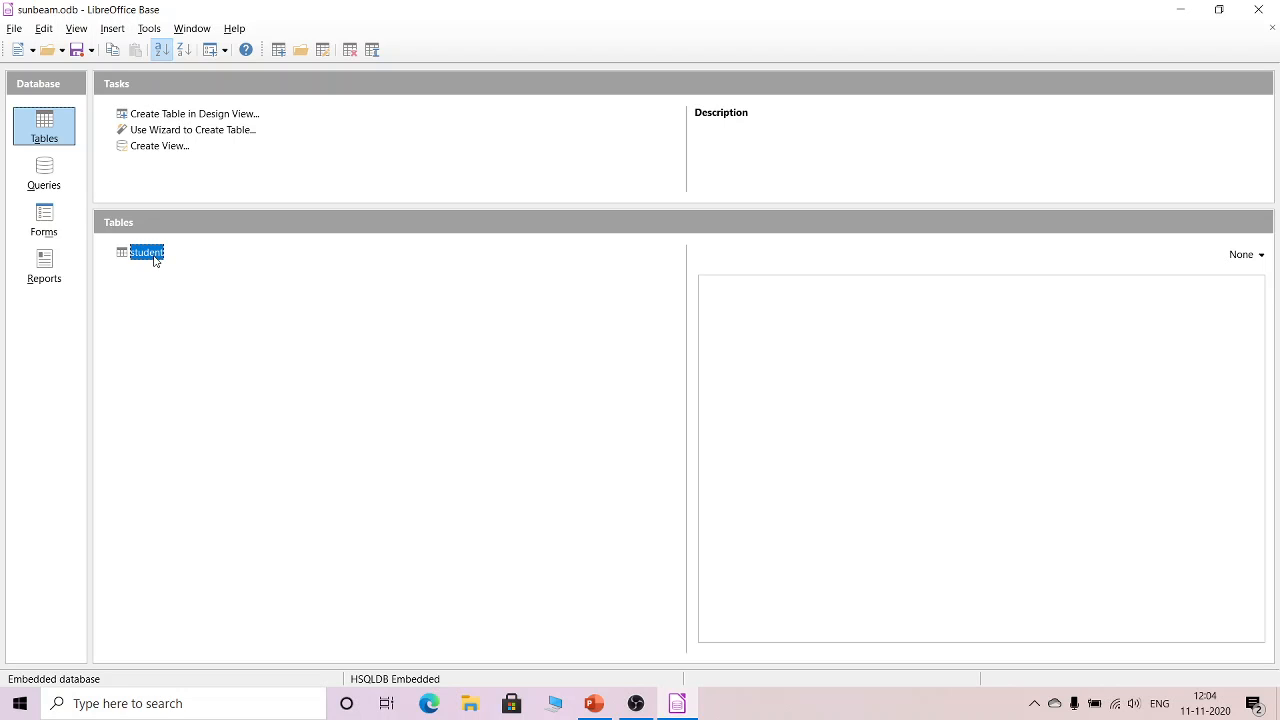
pyautogui.rightClick(155, 260)
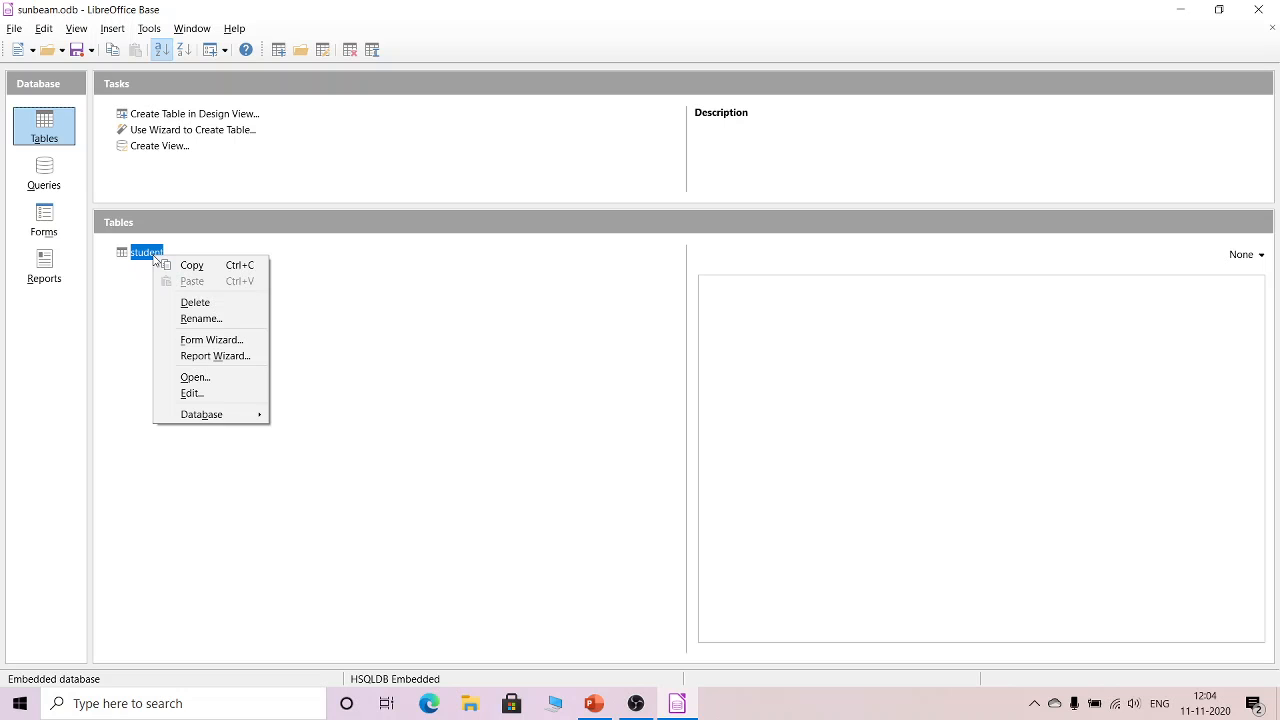
pyautogui.click(223, 378)
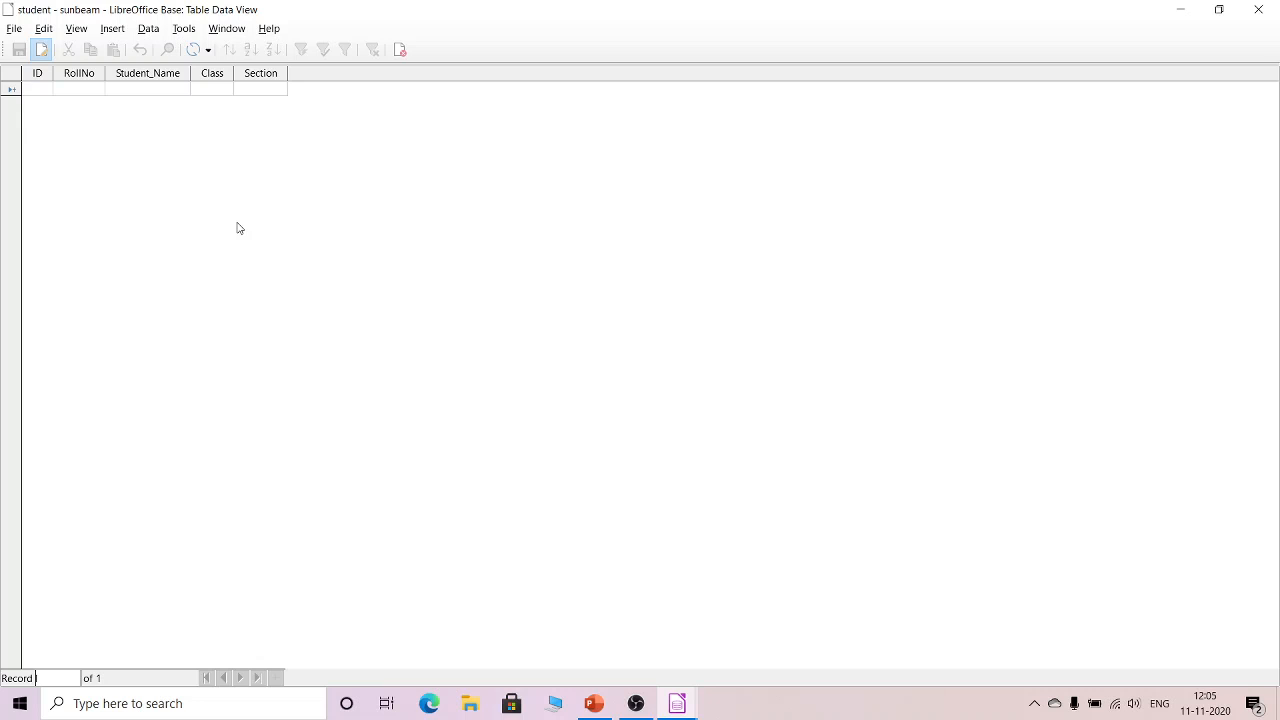
# Fill in the first record with ID 1, RollNo 1, the student's name, Class X and Section A.
pyautogui.write('1')
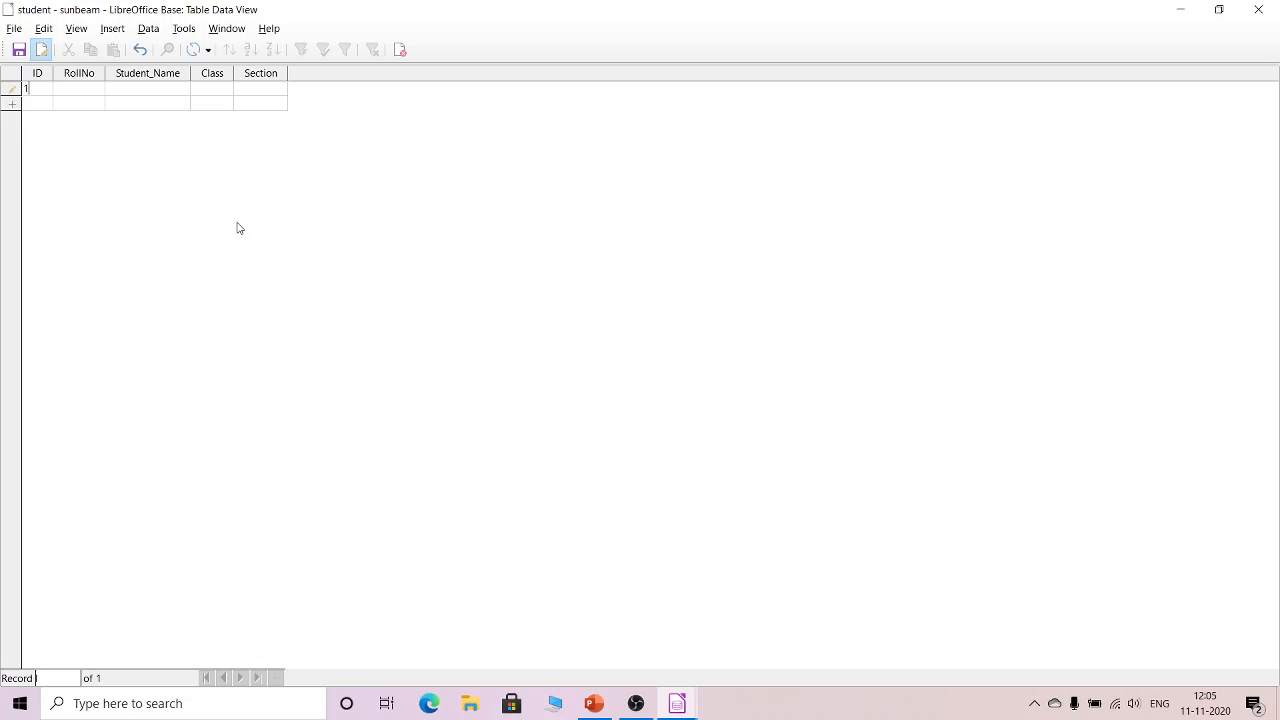
pyautogui.click(94, 89)
pyautogui.write('1')
pyautogui.click(132, 88)
pyautogui.write('a')
pyautogui.write('A')
pyautogui.press('BackSpace')
pyautogui.press('BackSpace')
pyautogui.write('Ahay')
pyautogui.press('Tab')
pyautogui.write('XA')
# Start the second record with ID 2 and correct the misspelled student's name in the first record.
pyautogui.click(45, 100)
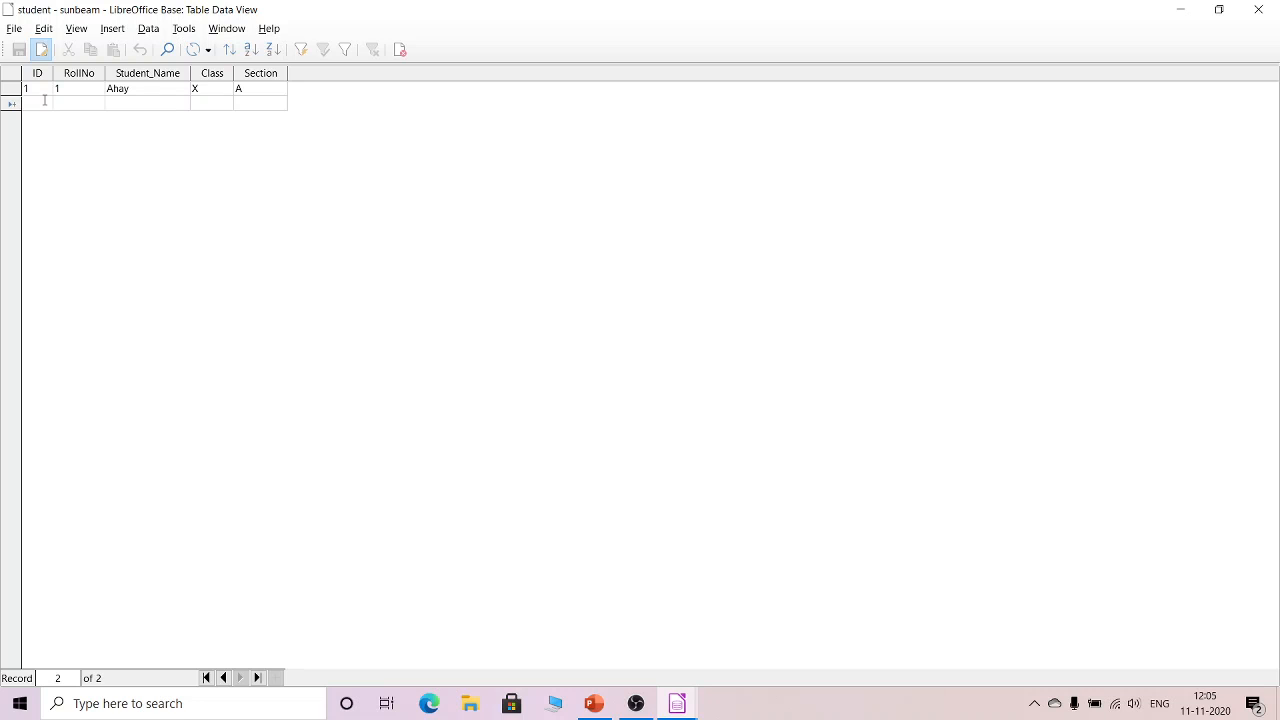
pyautogui.write('2')
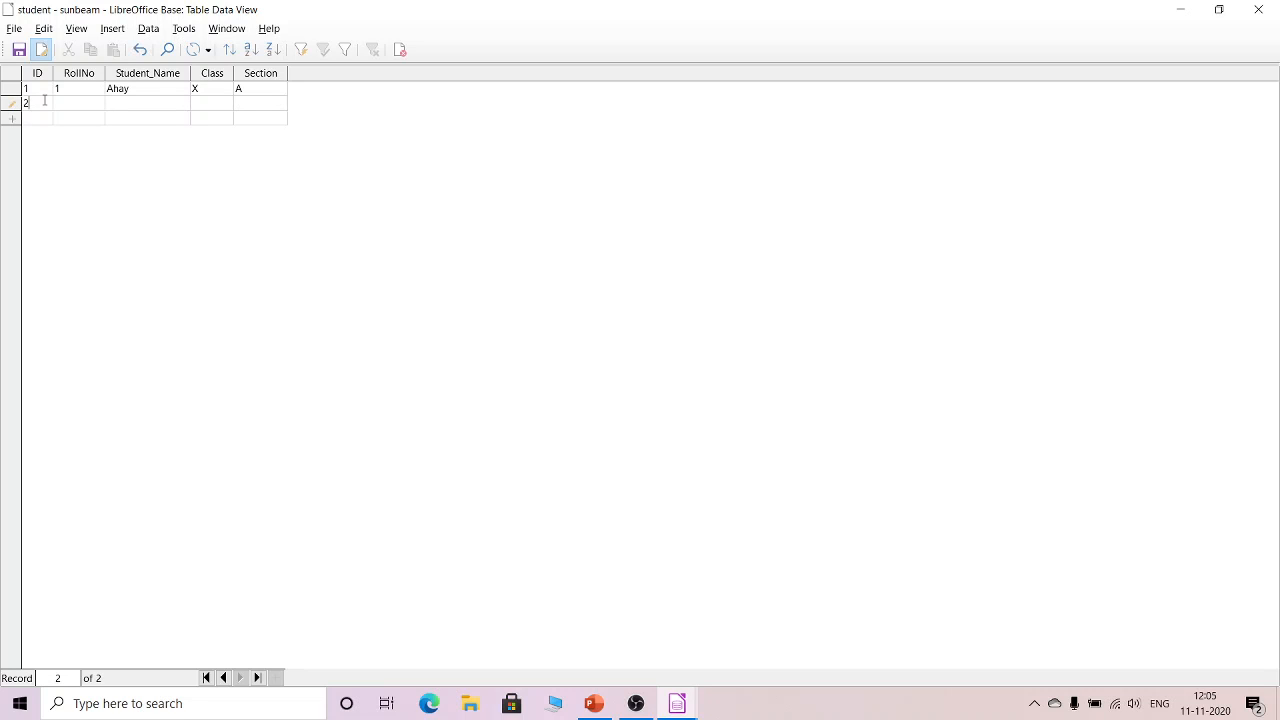
pyautogui.click(80, 108)
pyautogui.click(153, 88)
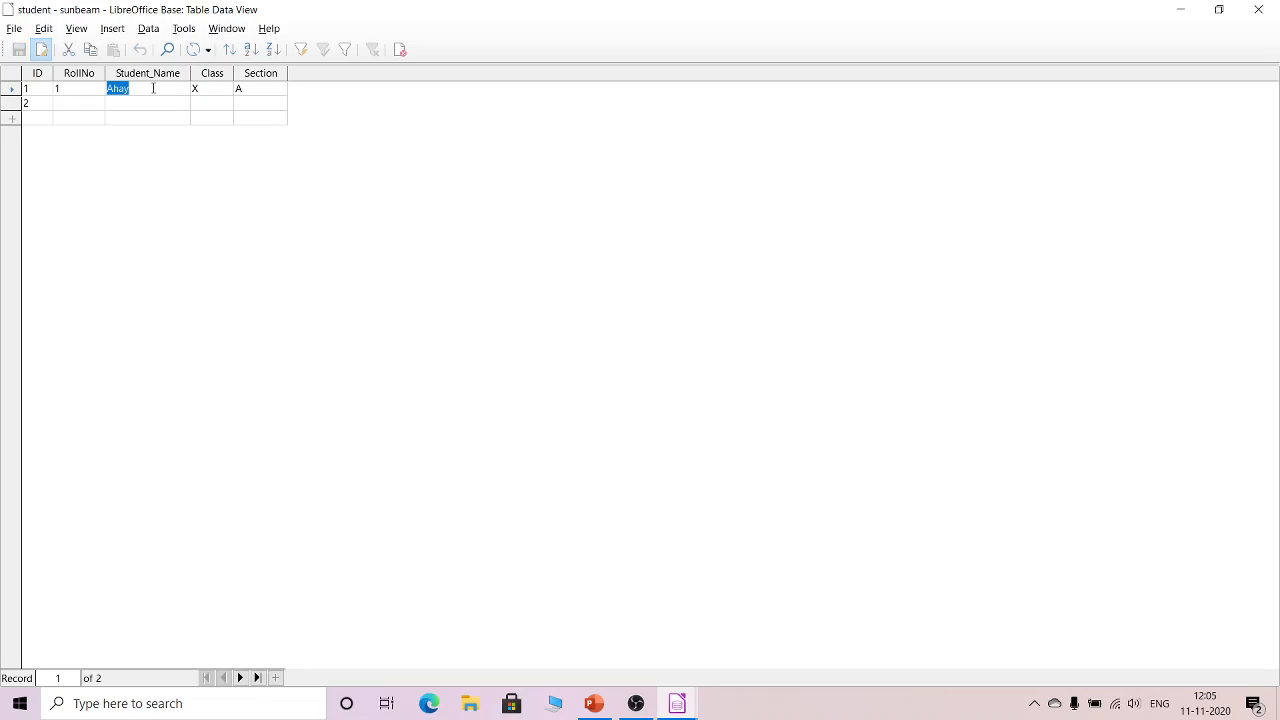
pyautogui.write('Ajay')
# Complete the second record with RollNo 25, the student's name, Class XI and Section C.
pyautogui.click(80, 105)
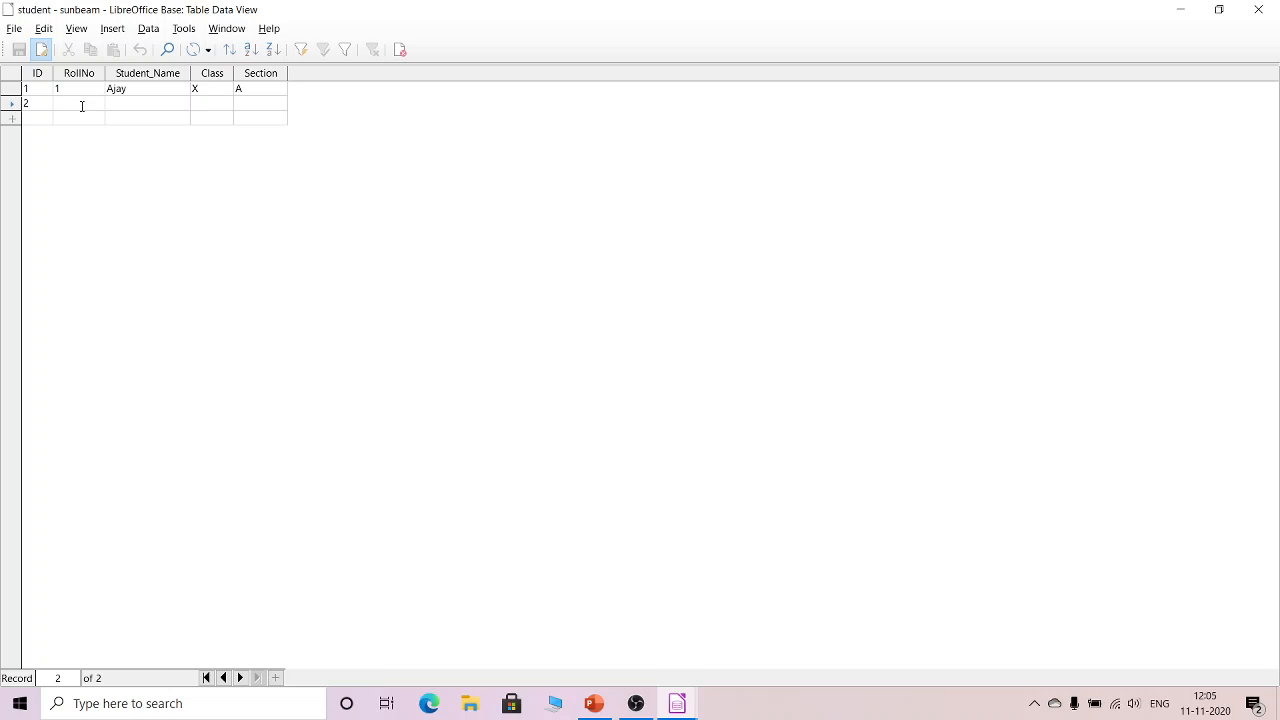
pyautogui.write('23')
pyautogui.press('BackSpace')
pyautogui.write('5')
pyautogui.click(153, 103)
pyautogui.write('Vijay')
pyautogui.click(223, 101)
pyautogui.write('XI')
pyautogui.click(244, 92)
pyautogui.click(242, 104)
pyautogui.write('C')
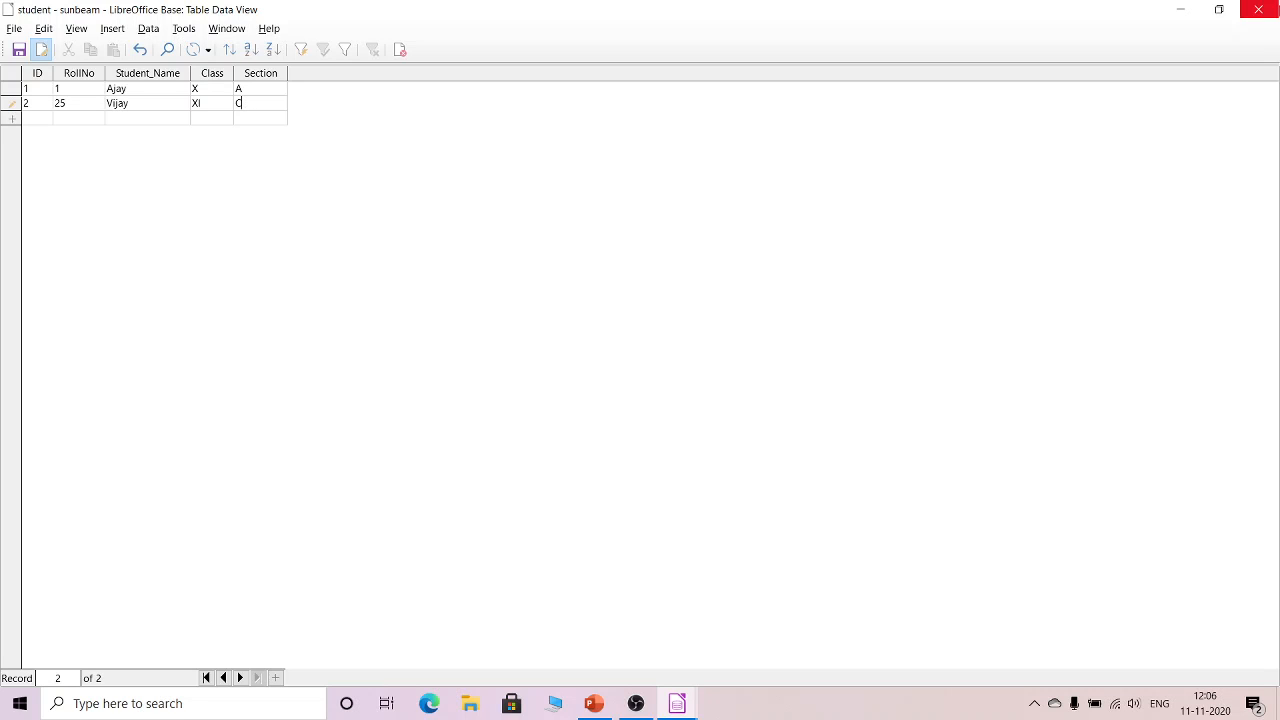
# Close the student table, saving the changed record, and reopen the table for data entry.
pyautogui.click(1258, 9)
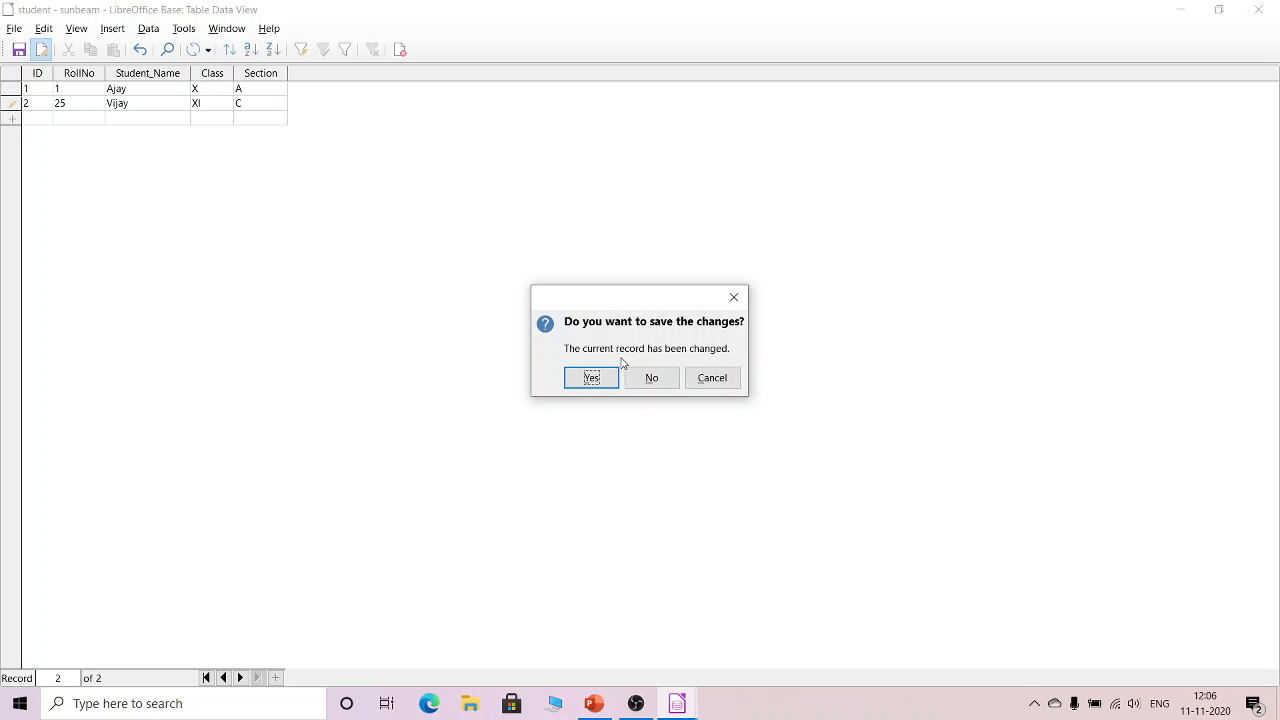
pyautogui.click(611, 386)
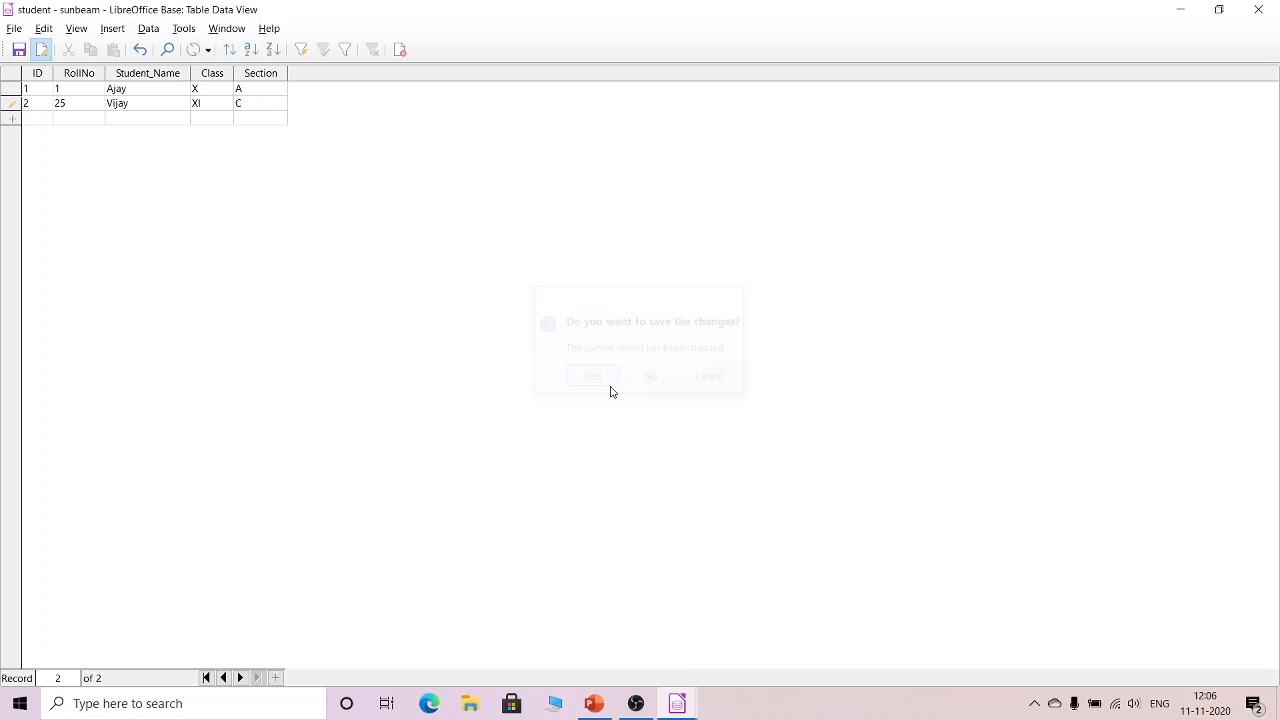
pyautogui.rightClick(153, 255)
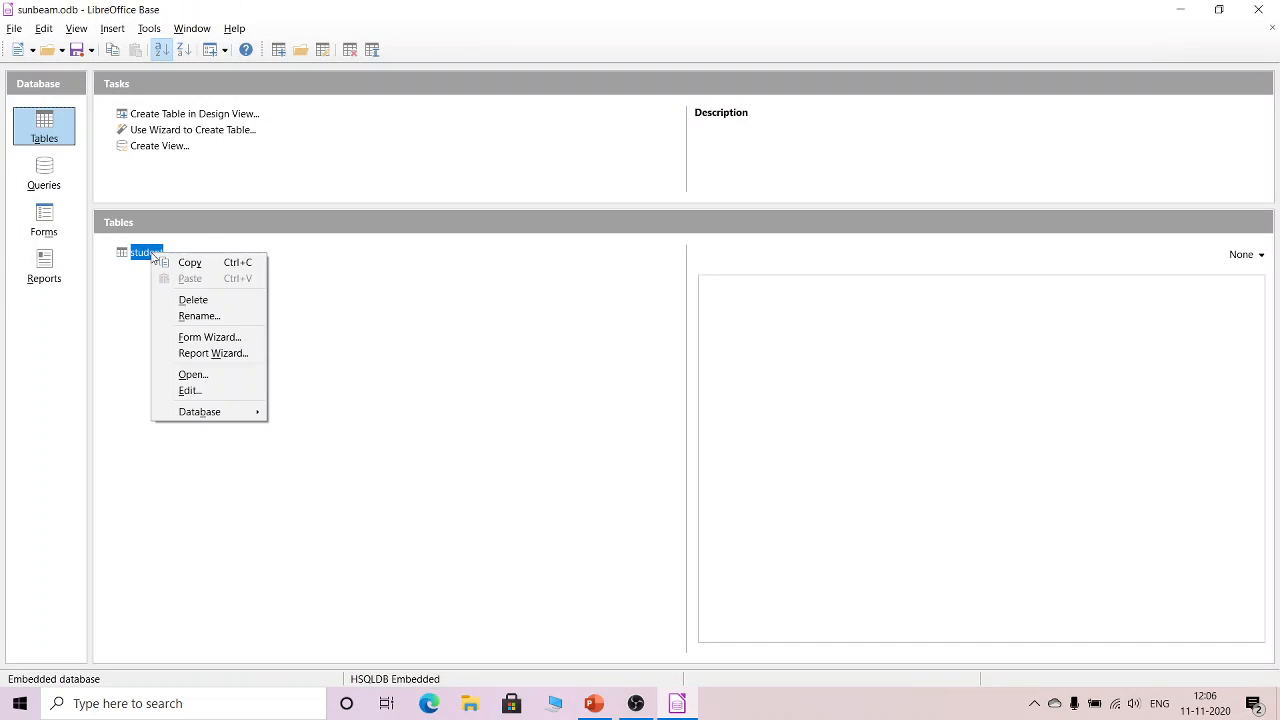
pyautogui.click(234, 377)
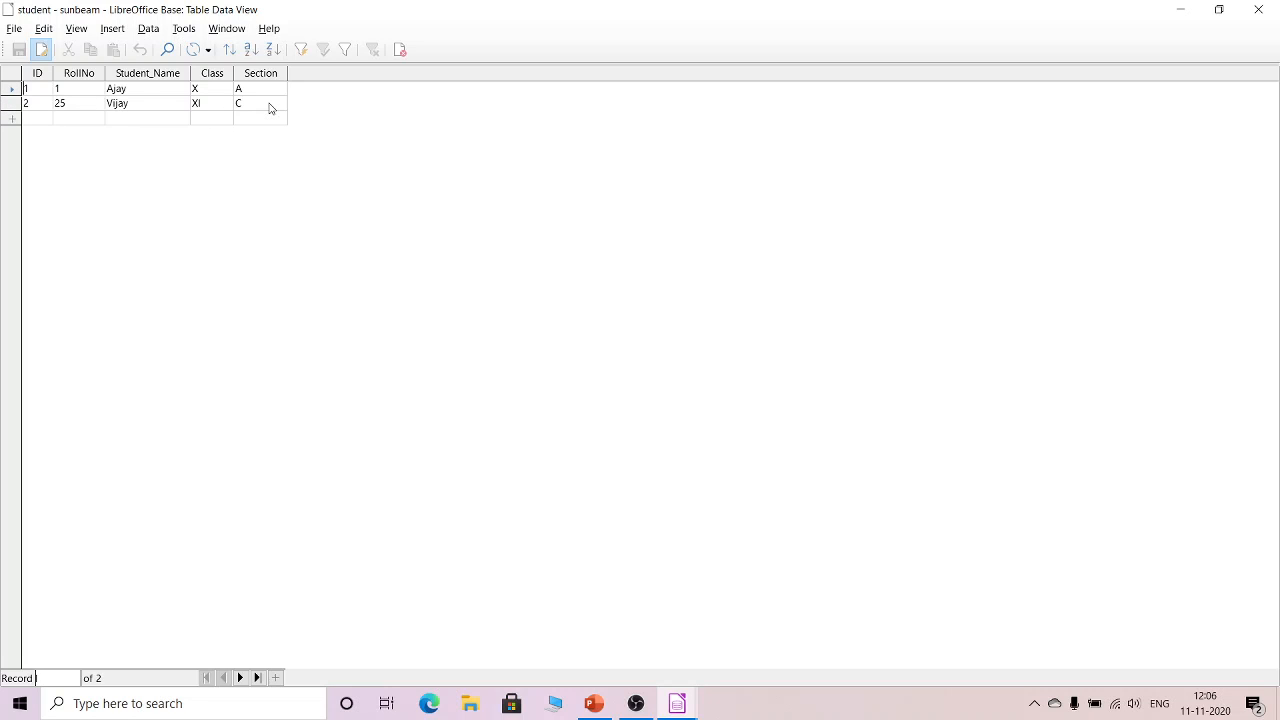
pyautogui.click(46, 120)
pyautogui.click(78, 73)
pyautogui.click(83, 94)
# Start a third record with the already used ID 1 and RollNo 56, and try to commit it.
pyautogui.click(33, 120)
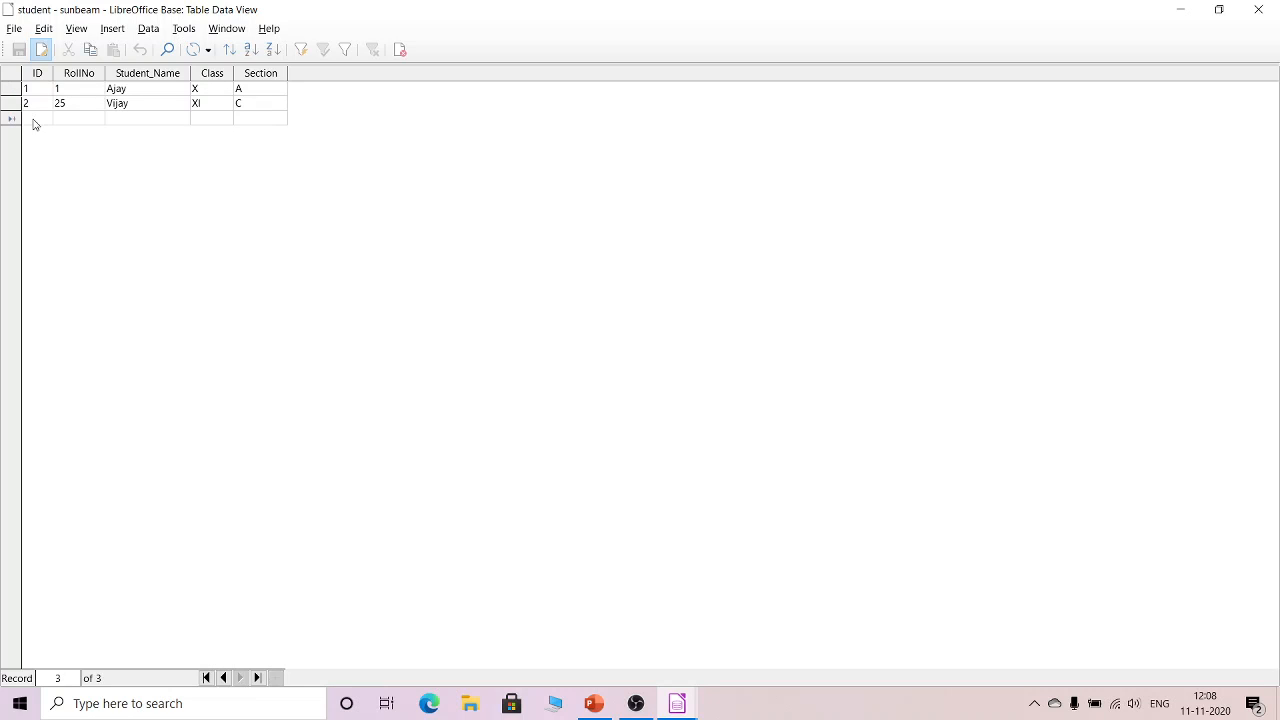
pyautogui.write('1')
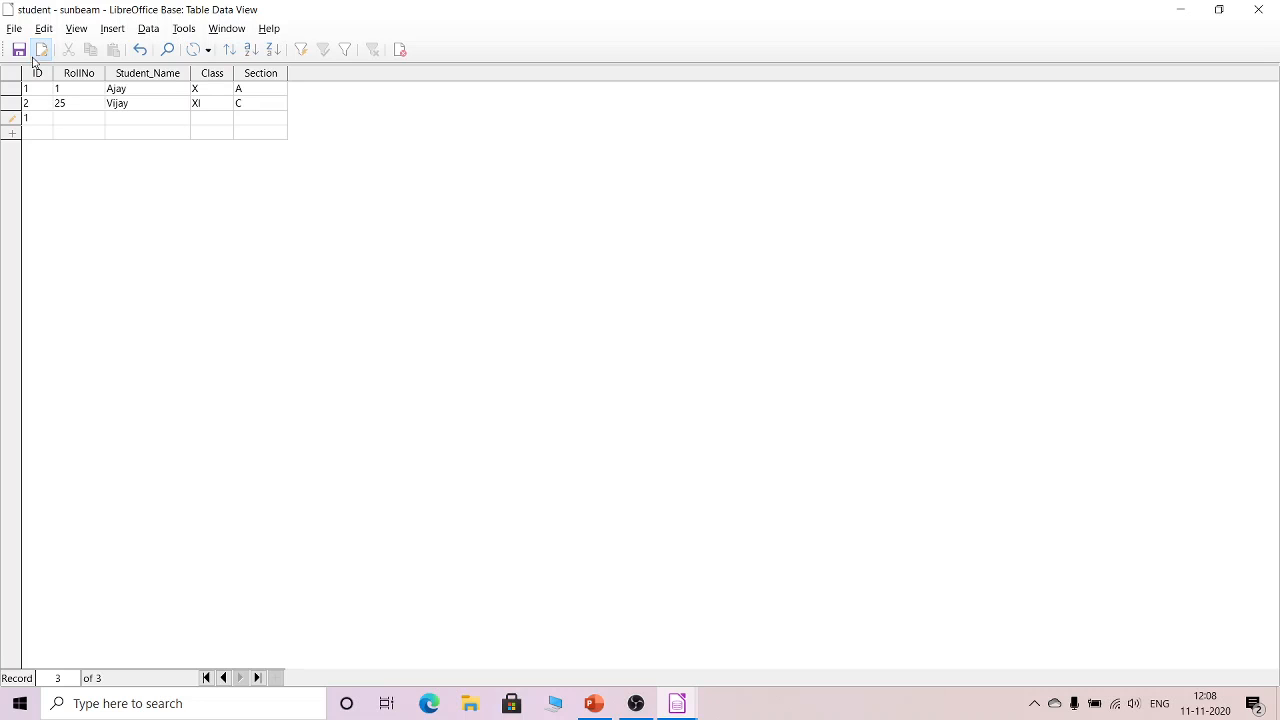
pyautogui.click(72, 119)
pyautogui.write('56')
pyautogui.click(127, 132)
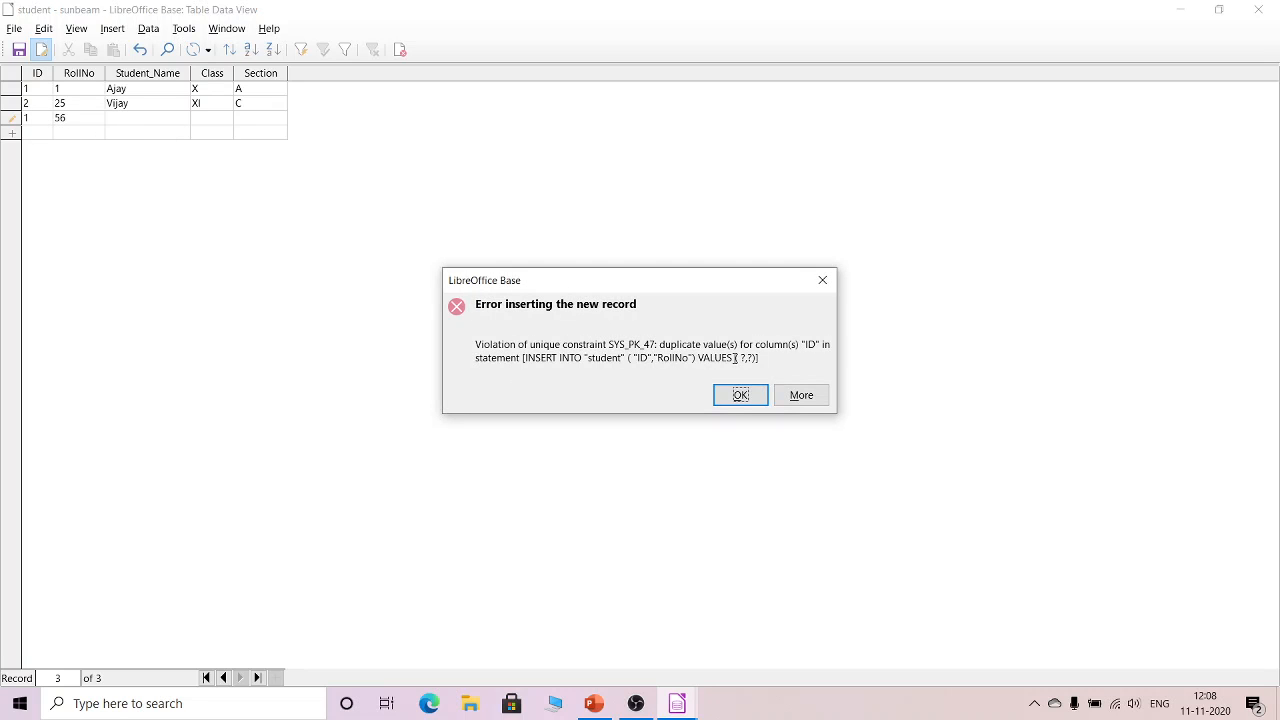
pyautogui.click(822, 280)
# Add the student's name, Class X and Section A to the third record and try to commit it with ID 1.
pyautogui.click(155, 118)
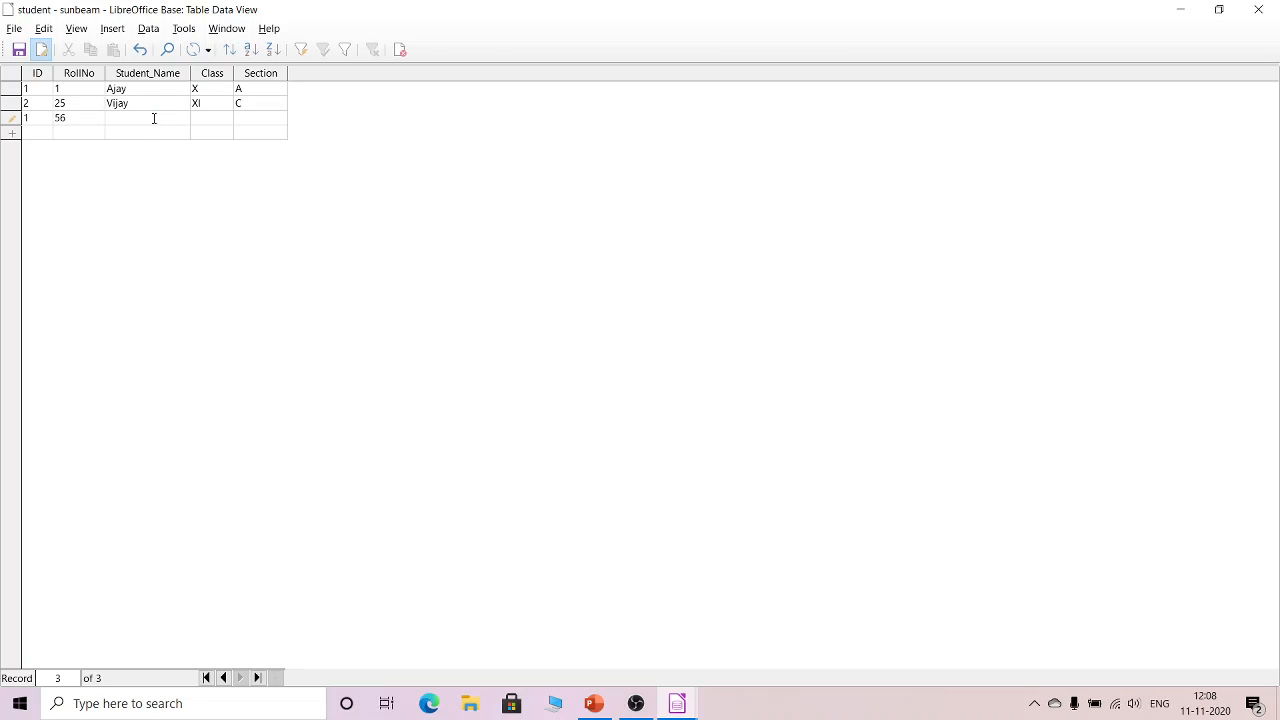
pyautogui.write('Abhay')
pyautogui.click(207, 120)
pyautogui.write('X')
pyautogui.click(241, 121)
pyautogui.write('A')
pyautogui.click(37, 136)
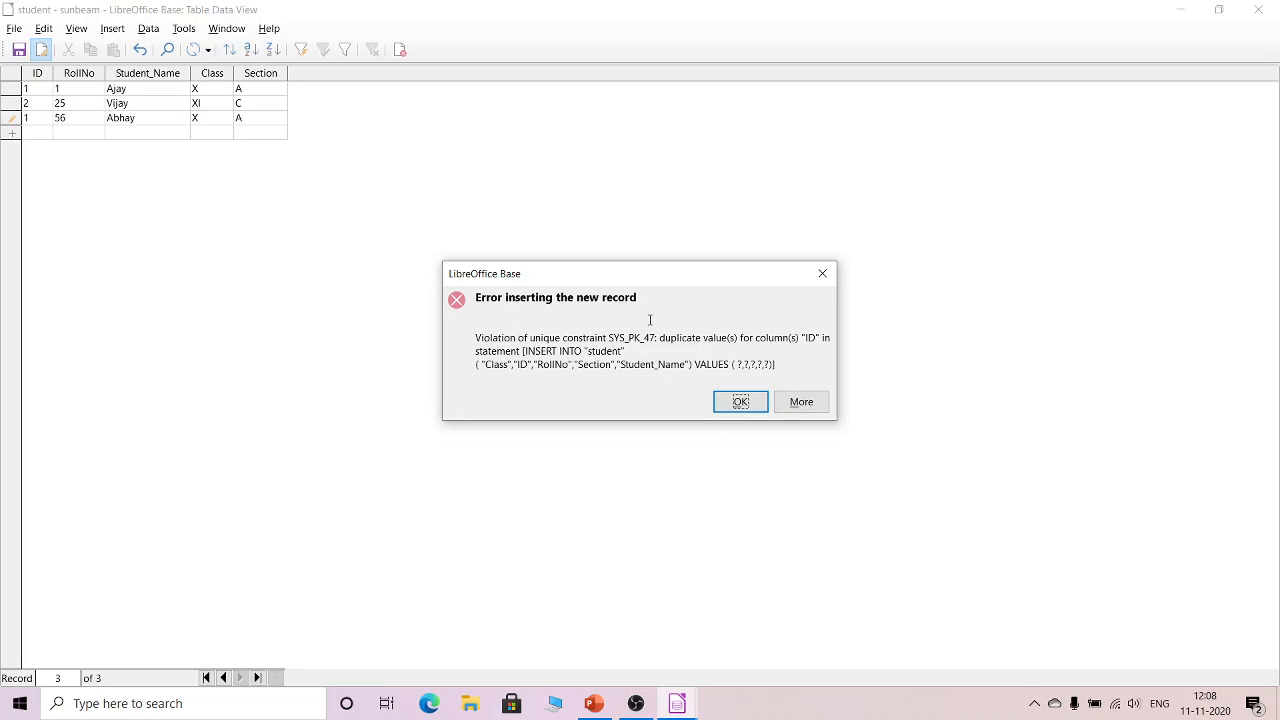
pyautogui.click(820, 273)
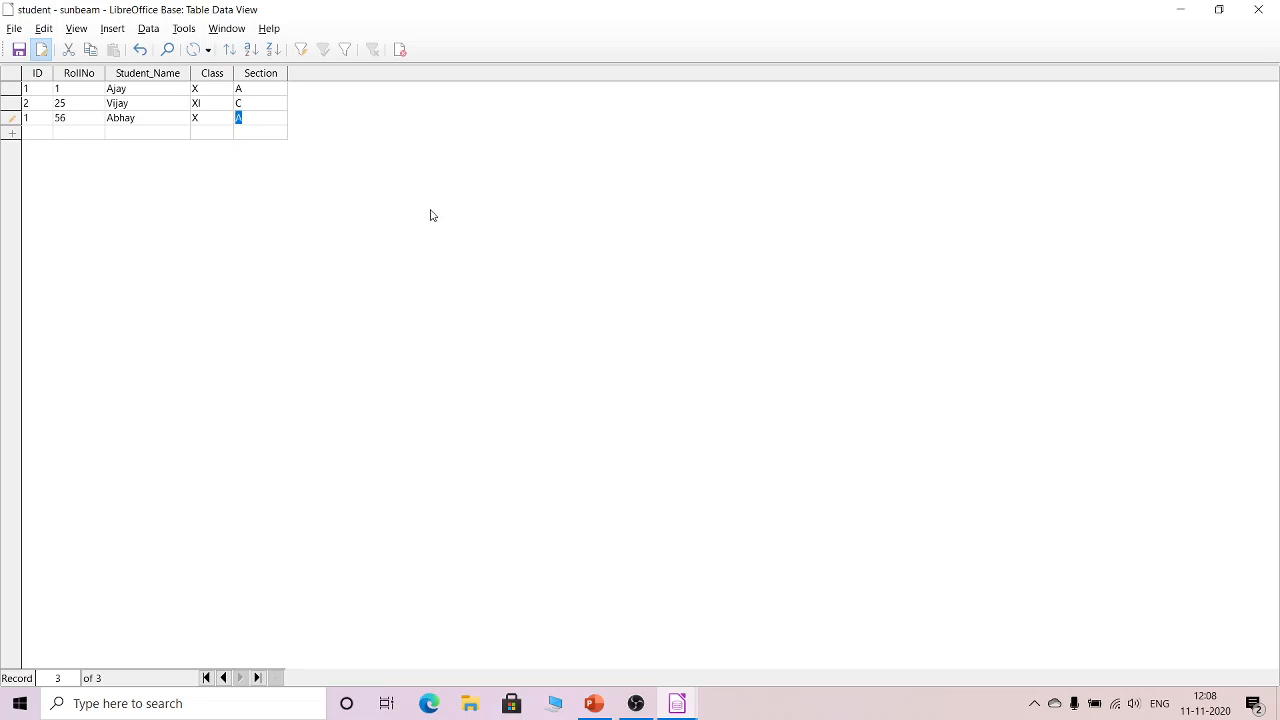
# Change the third record's ID to the unique value 3 and commit the record.
pyautogui.click(32, 117)
pyautogui.click(28, 96)
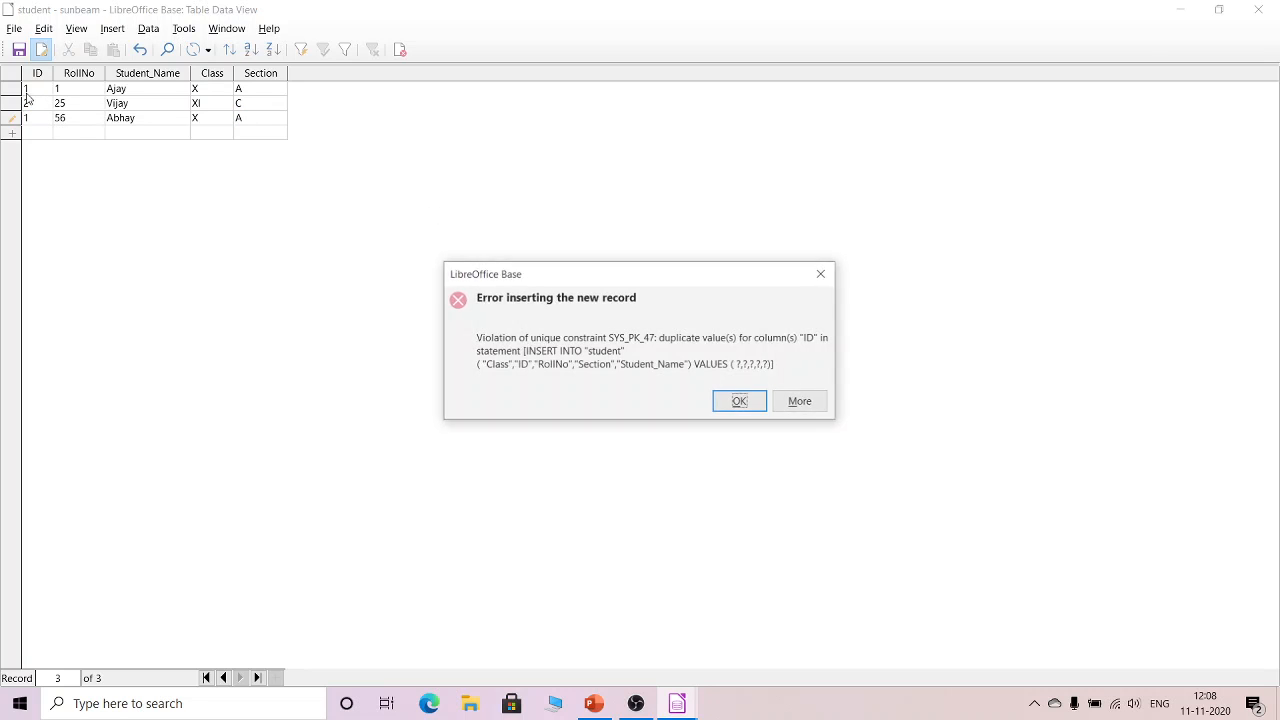
pyautogui.click(821, 273)
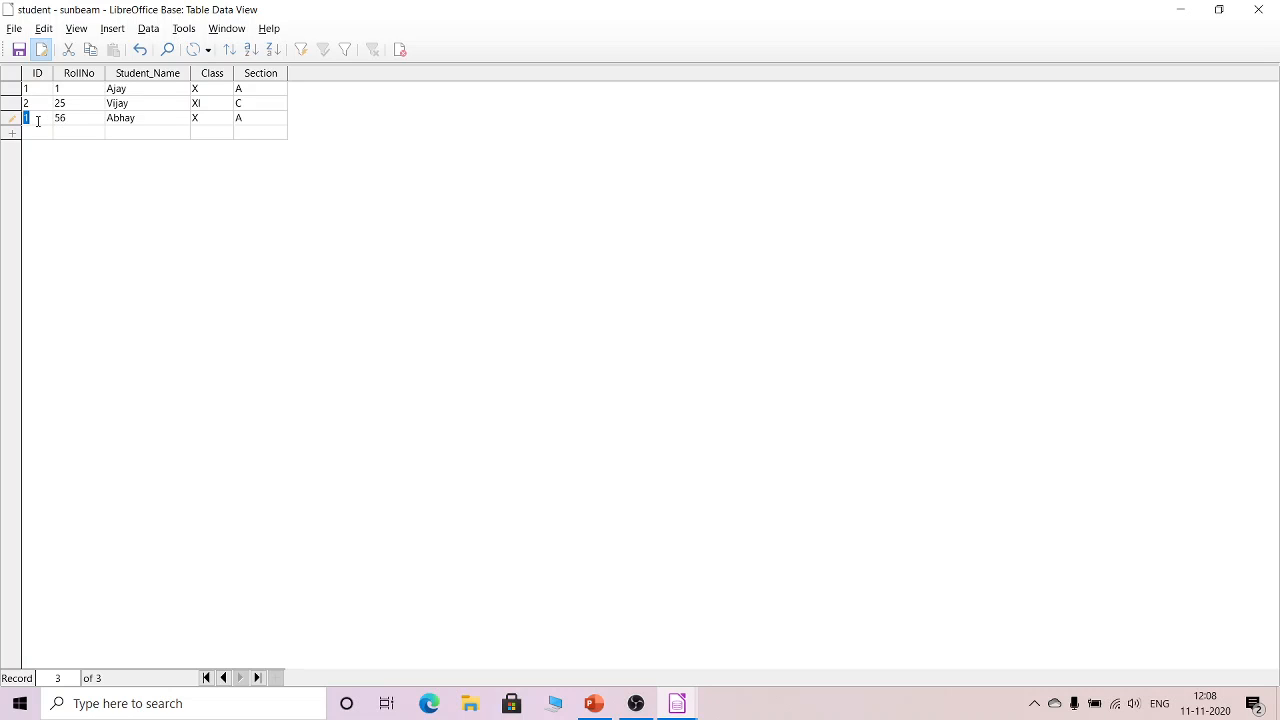
pyautogui.write('3')
pyautogui.click(32, 132)
pyautogui.click(636, 703)
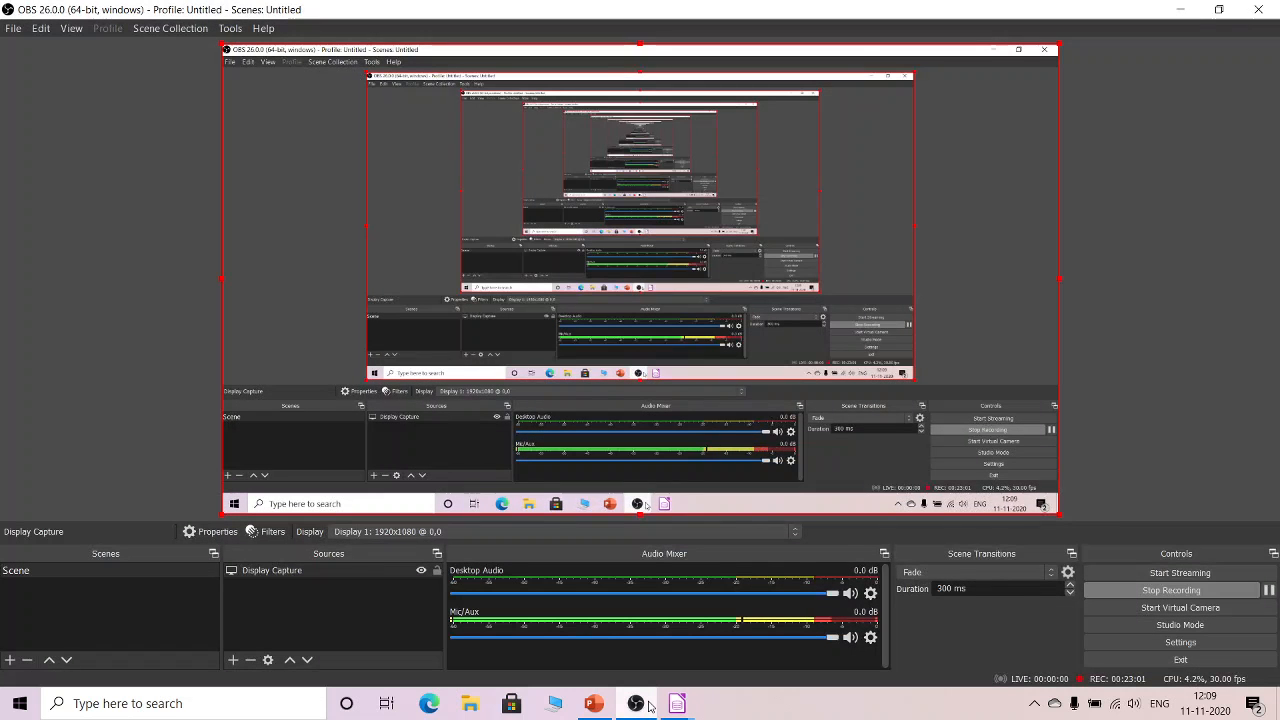
pyautogui.click(647, 704)
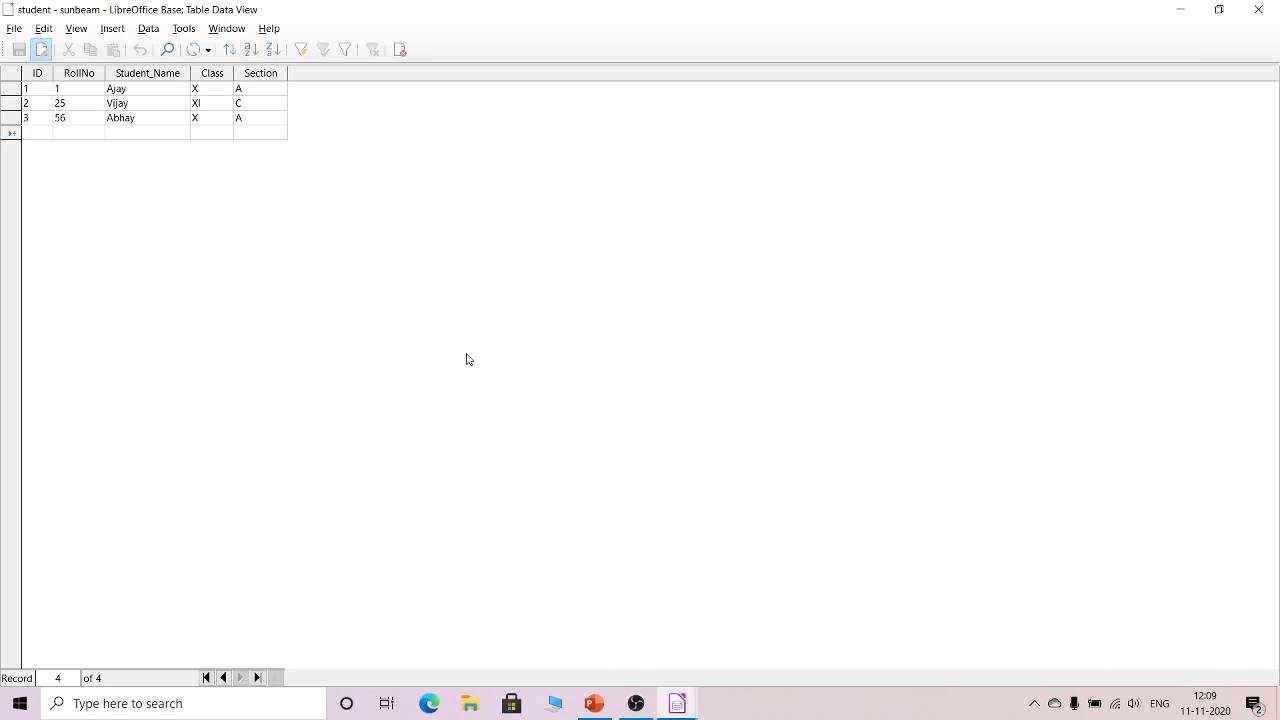
# Close the student table, and open a blank table in Design View and close it without adding any fields.
pyautogui.click(1258, 9)
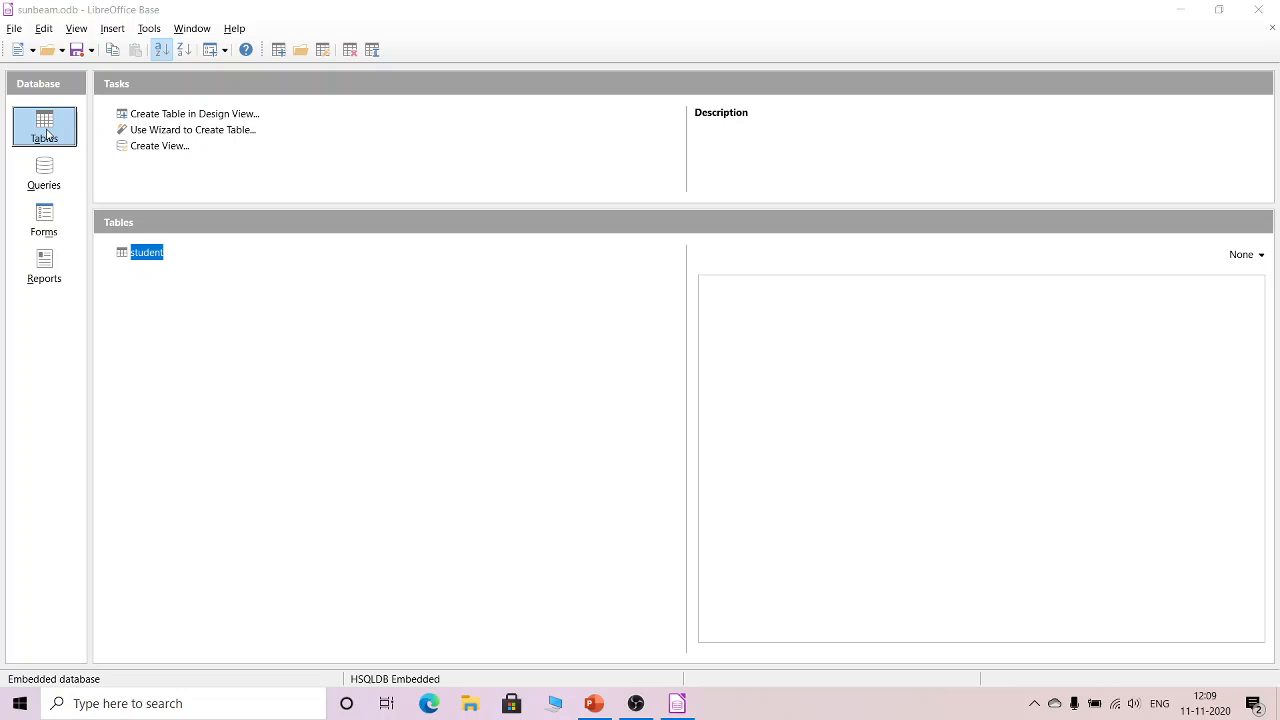
pyautogui.click(165, 113)
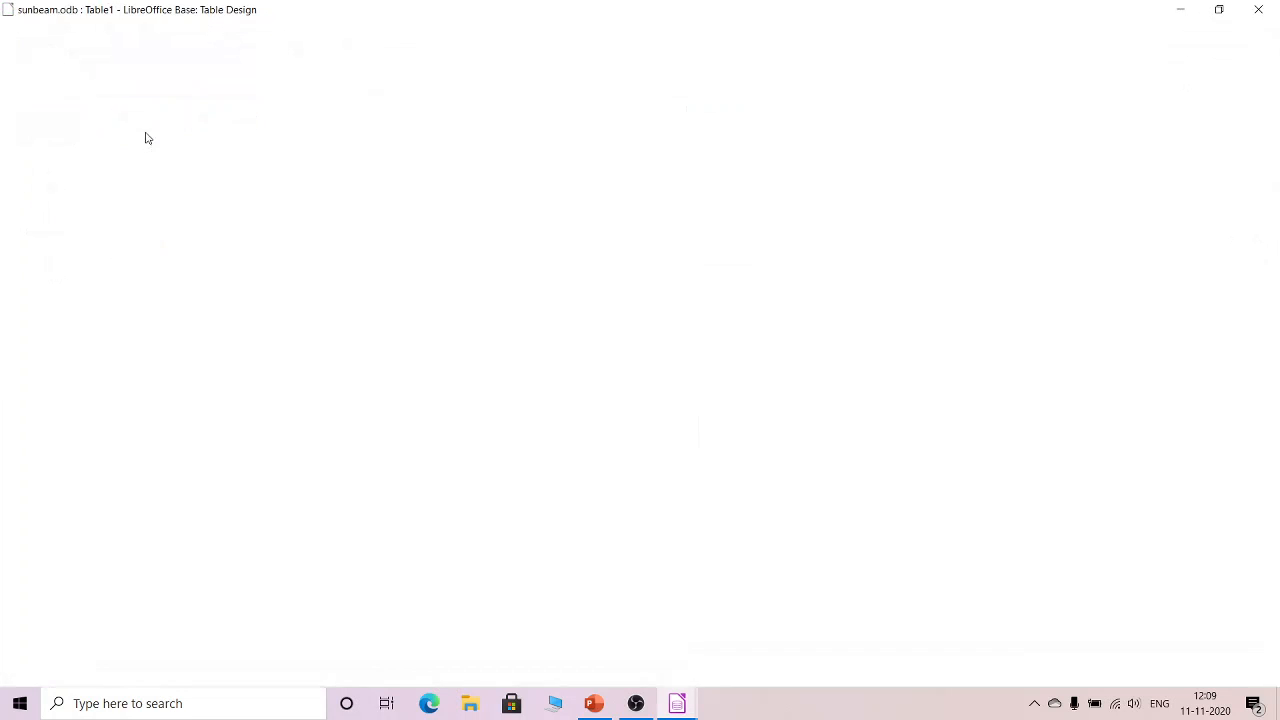
pyautogui.click(1265, 12)
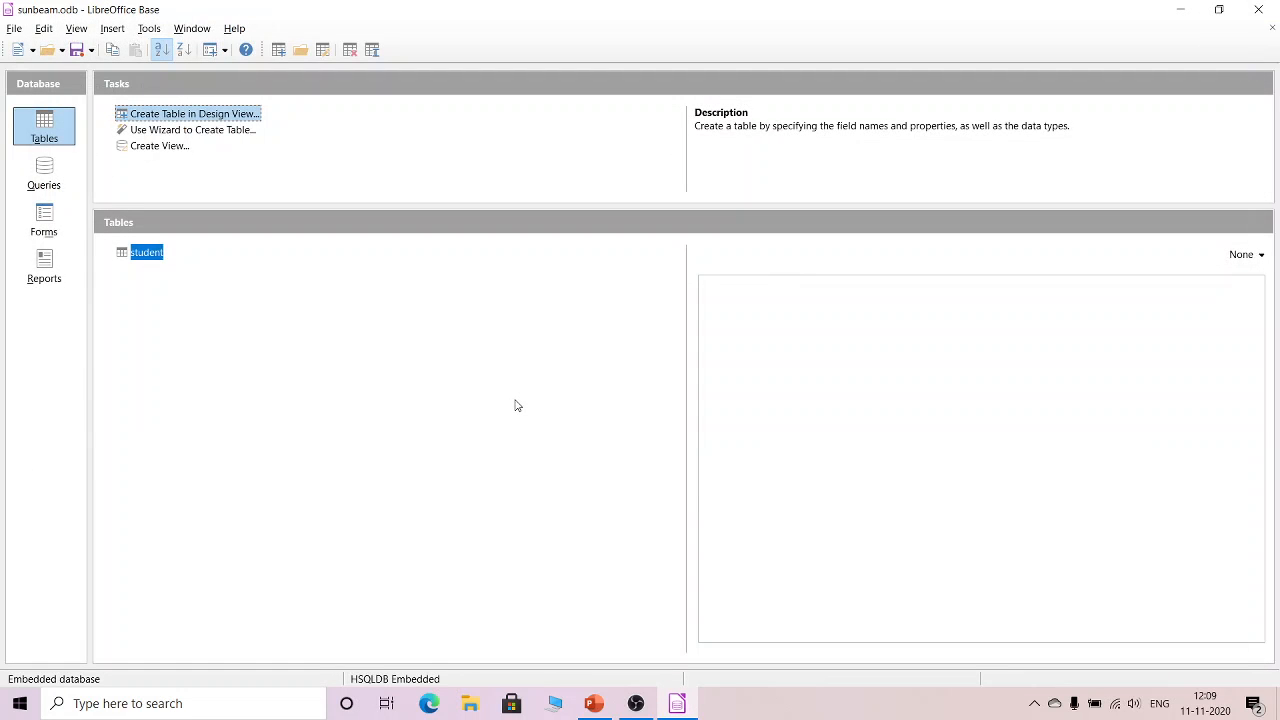